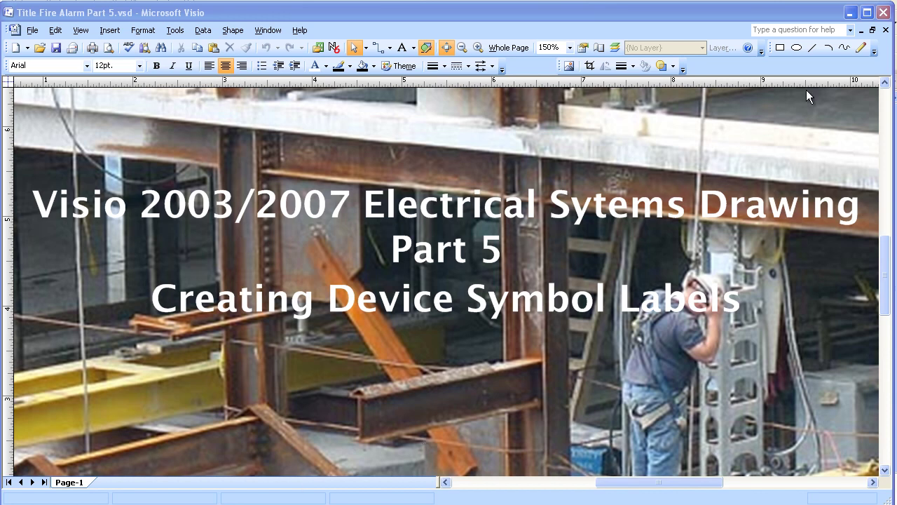
Step: Close the title-card drawing to reveal 'Fire Alarm Visio at end of Part 4.vsd'
{"action": "left_click", "coordinate": [886, 30]}
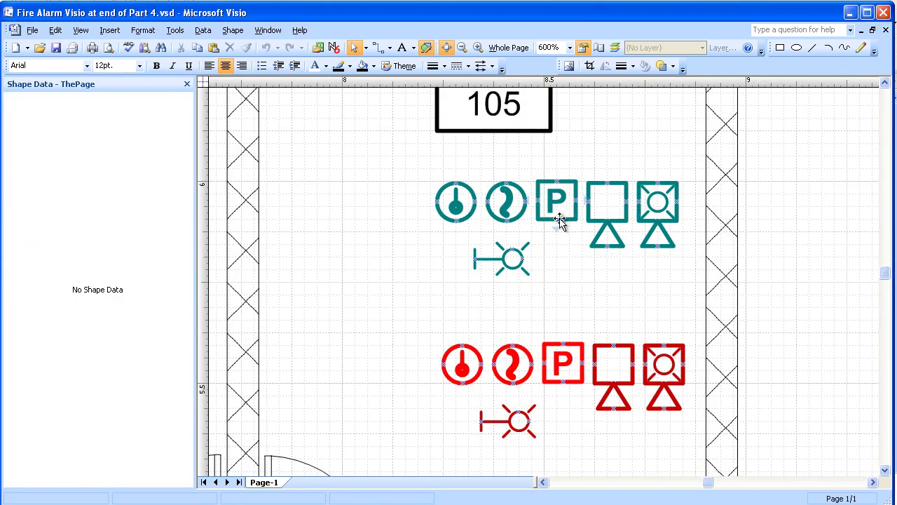
Step: Zoom out to 200% and move the teal device symbols from room 105 to below the stairwell
{"action": "left_click", "coordinate": [462, 48]}
{"action": "left_click", "coordinate": [462, 48]}
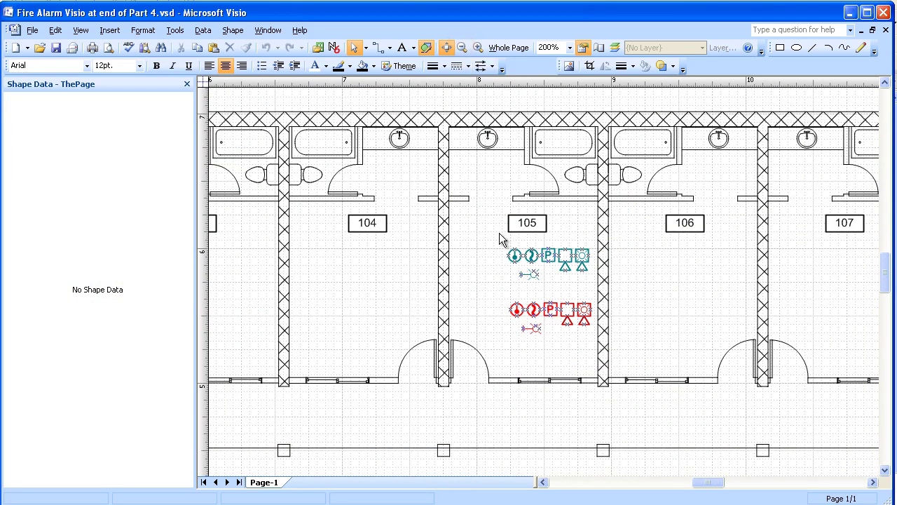
{"action": "left_click_drag", "start_coordinate": [472, 239], "coordinate": [624, 294]}
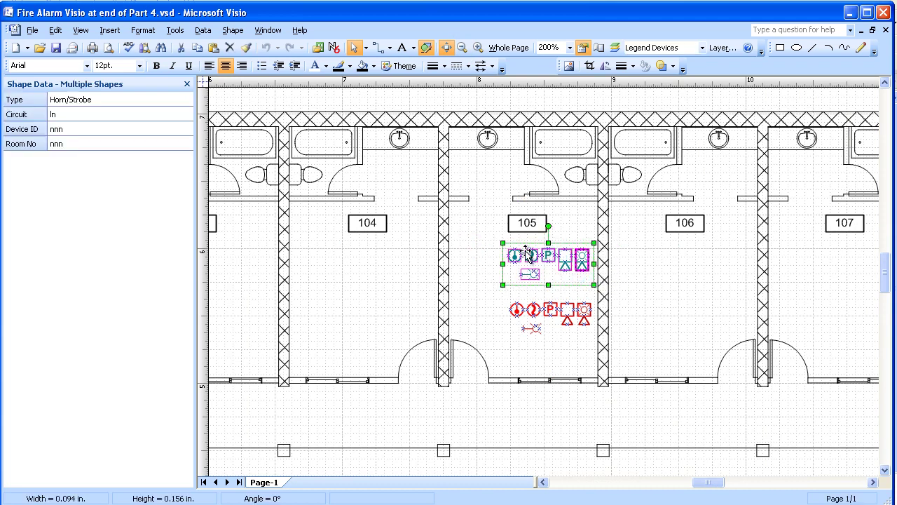
{"action": "mouse_move", "coordinate": [525, 254]}
{"action": "left_mouse_down"}
{"action": "mouse_move", "coordinate": [467, 325]}
{"action": "mouse_move", "coordinate": [226, 465]}
{"action": "mouse_move", "coordinate": [192, 463]}
{"action": "mouse_move", "coordinate": [203, 456]}
{"action": "mouse_move", "coordinate": [290, 465]}
{"action": "mouse_move", "coordinate": [310, 477]}
{"action": "mouse_move", "coordinate": [310, 331]}
{"action": "left_mouse_up"}
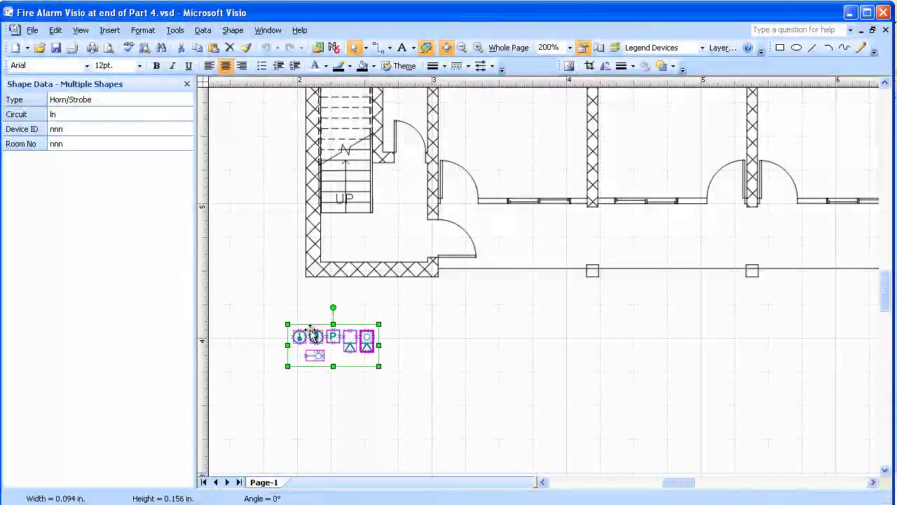
Step: Drag the Strobe, Horn/Strobe, Horn, Heat Detector and Pull Station symbols into a diagonal, then select them all
{"action": "left_click", "coordinate": [363, 379]}
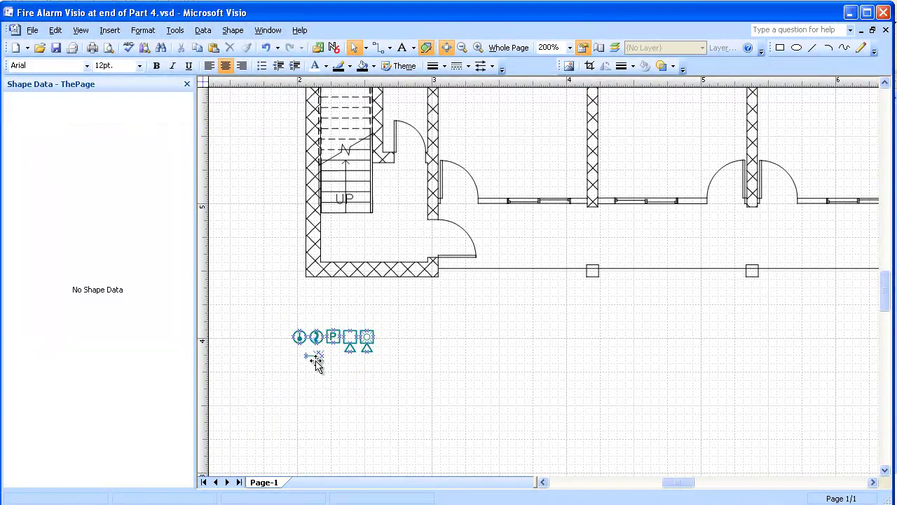
{"action": "left_click_drag", "start_coordinate": [314, 357], "coordinate": [399, 414]}
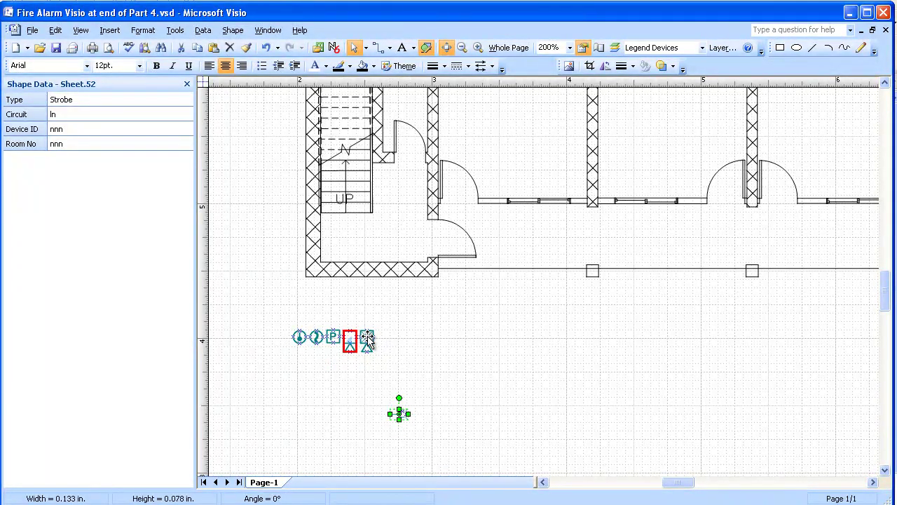
{"action": "left_click_drag", "start_coordinate": [368, 335], "coordinate": [375, 382]}
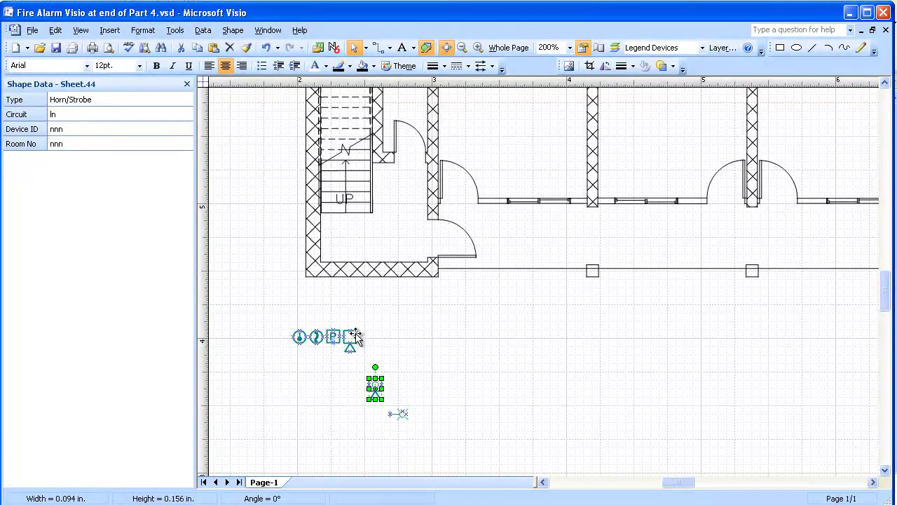
{"action": "left_click_drag", "start_coordinate": [356, 336], "coordinate": [362, 365]}
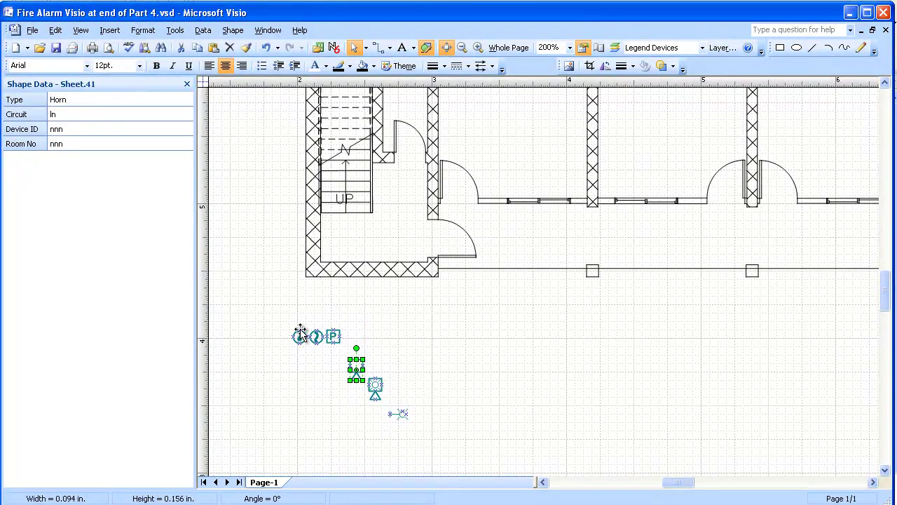
{"action": "left_click_drag", "start_coordinate": [300, 336], "coordinate": [300, 311]}
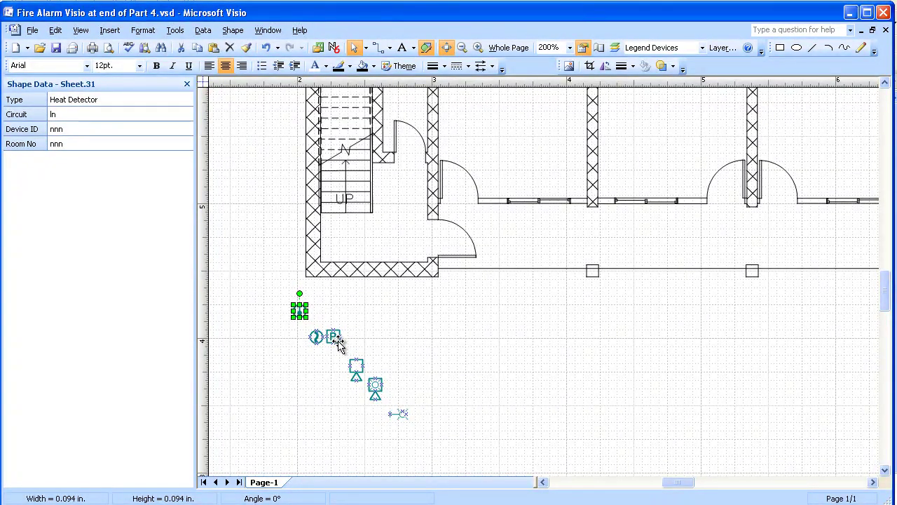
{"action": "left_click", "coordinate": [337, 343]}
{"action": "left_click_drag", "start_coordinate": [337, 346], "coordinate": [315, 325]}
{"action": "left_click_drag", "start_coordinate": [266, 293], "coordinate": [467, 436]}
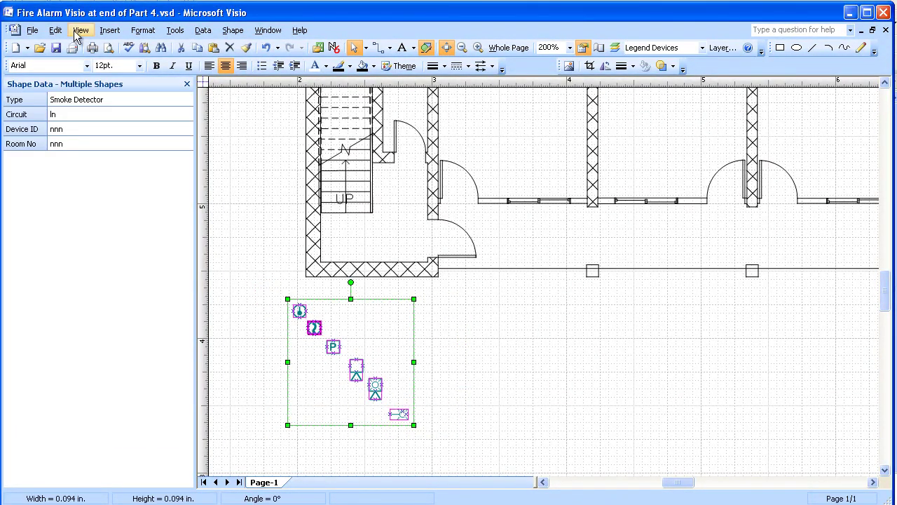
Step: Insert the Shape Data 'Type' field as a label on each selected device symbol
{"action": "left_click", "coordinate": [110, 30]}
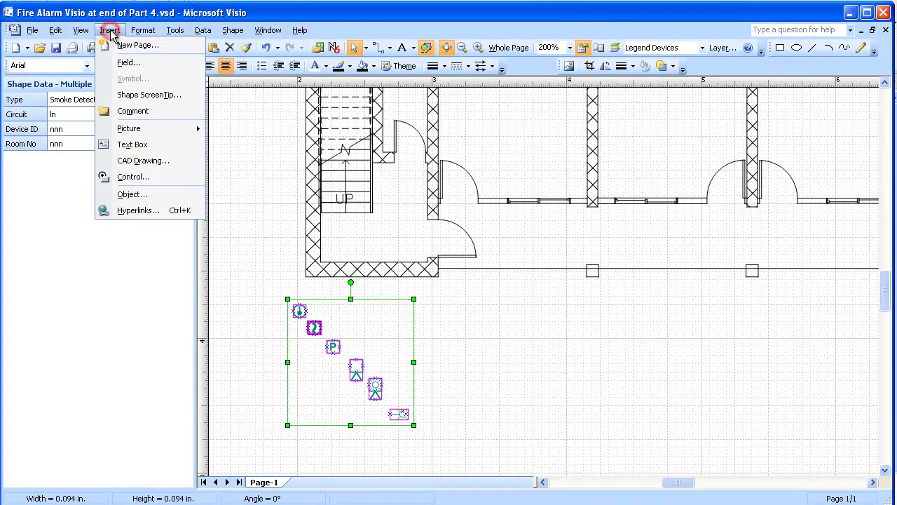
{"action": "left_click", "coordinate": [123, 64]}
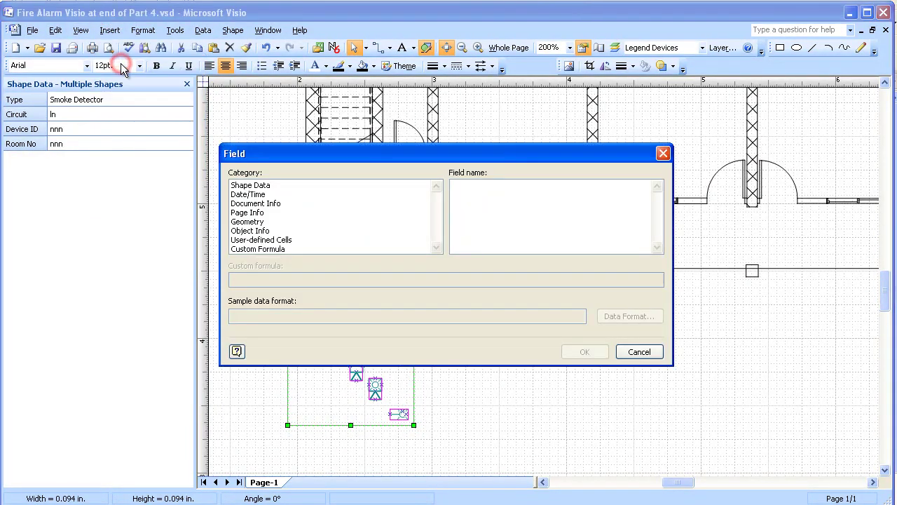
{"action": "left_click", "coordinate": [247, 185]}
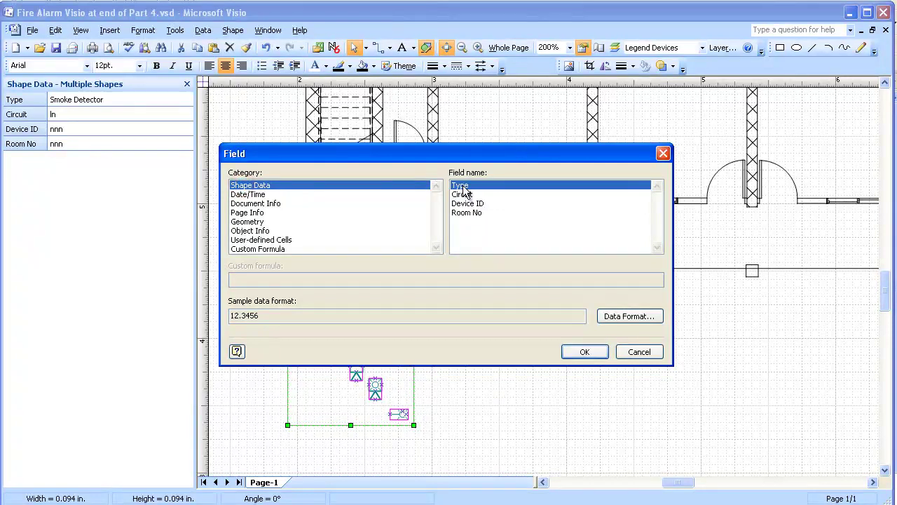
{"action": "left_click", "coordinate": [582, 354]}
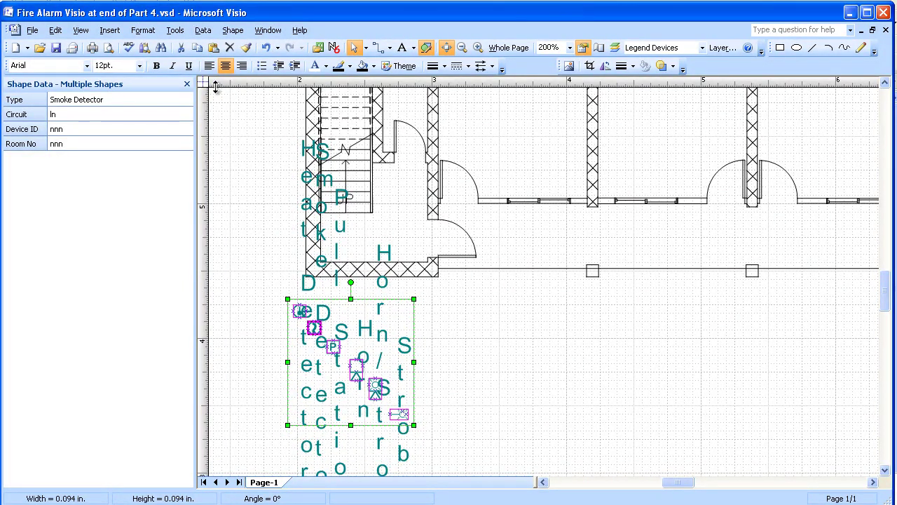
Step: Set the selected device type labels to 6 pt text, then view them at 600%
{"action": "left_click", "coordinate": [140, 66]}
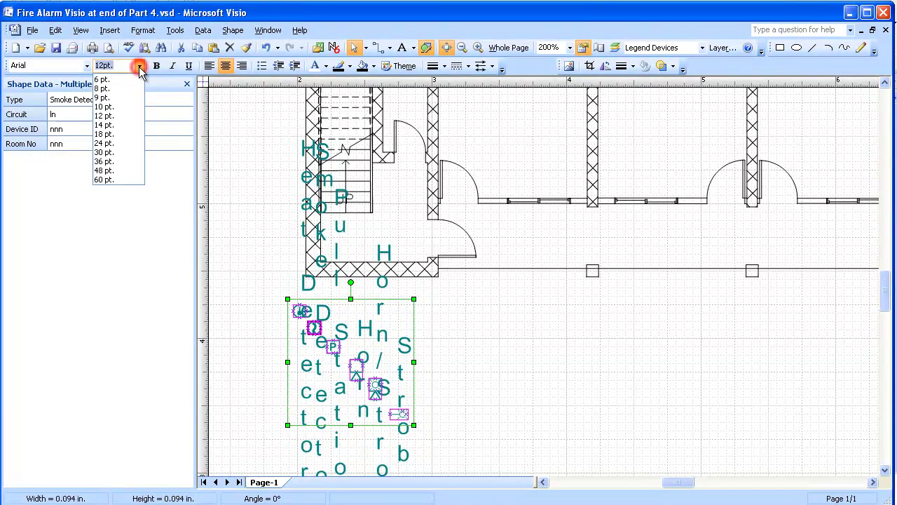
{"action": "left_click", "coordinate": [104, 79]}
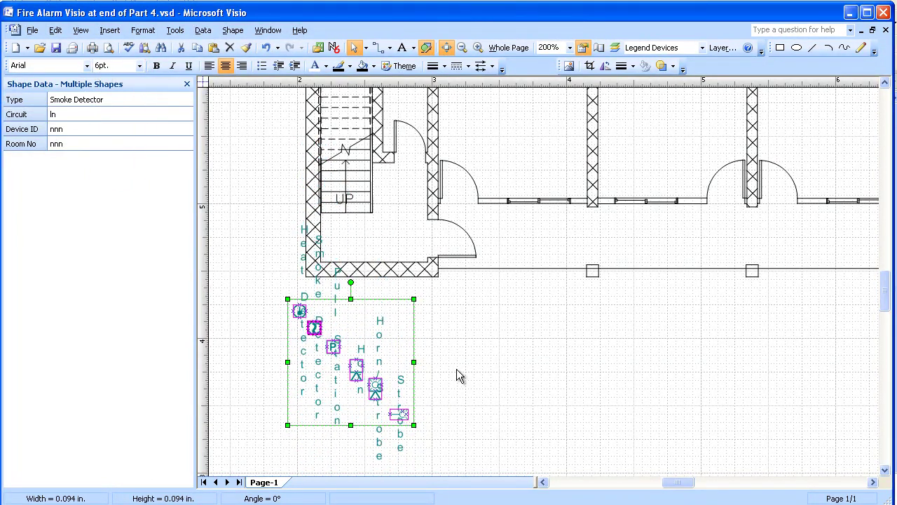
{"action": "left_click", "coordinate": [511, 355]}
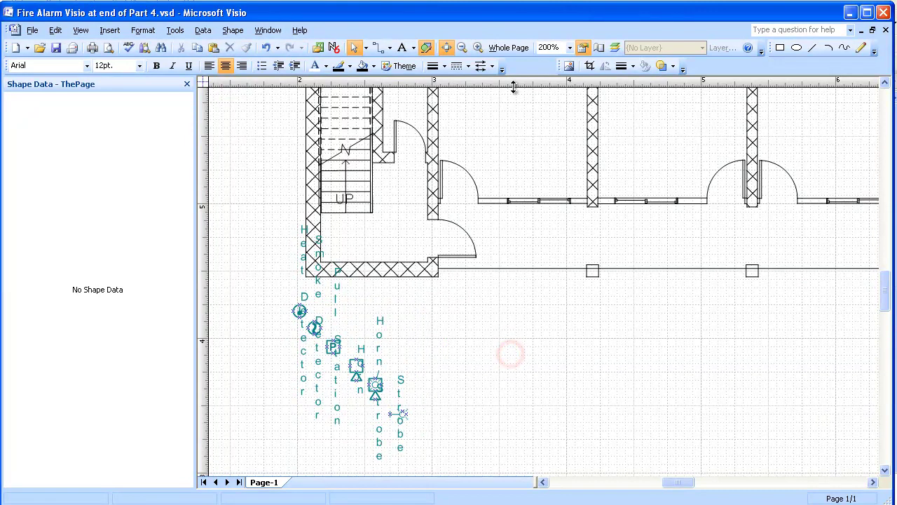
{"action": "left_click", "coordinate": [481, 47]}
{"action": "left_click", "coordinate": [481, 47]}
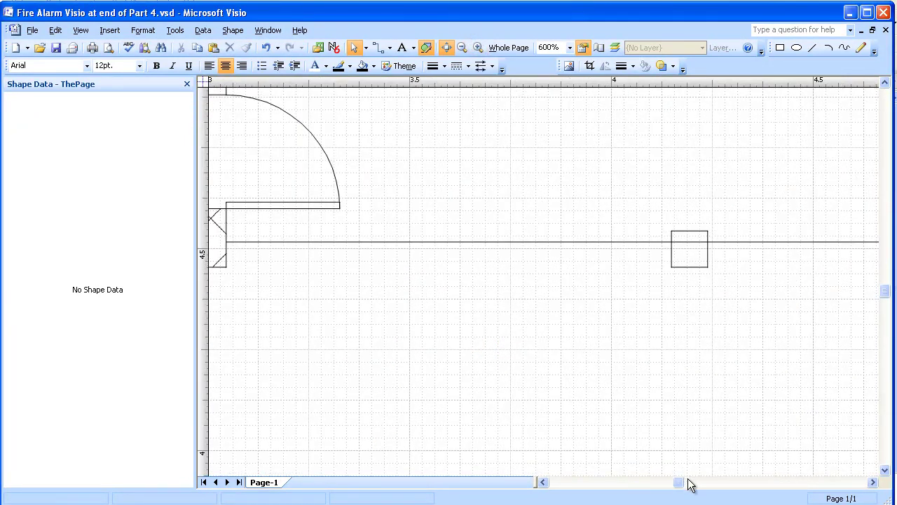
{"action": "left_click_drag", "start_coordinate": [679, 484], "coordinate": [669, 482]}
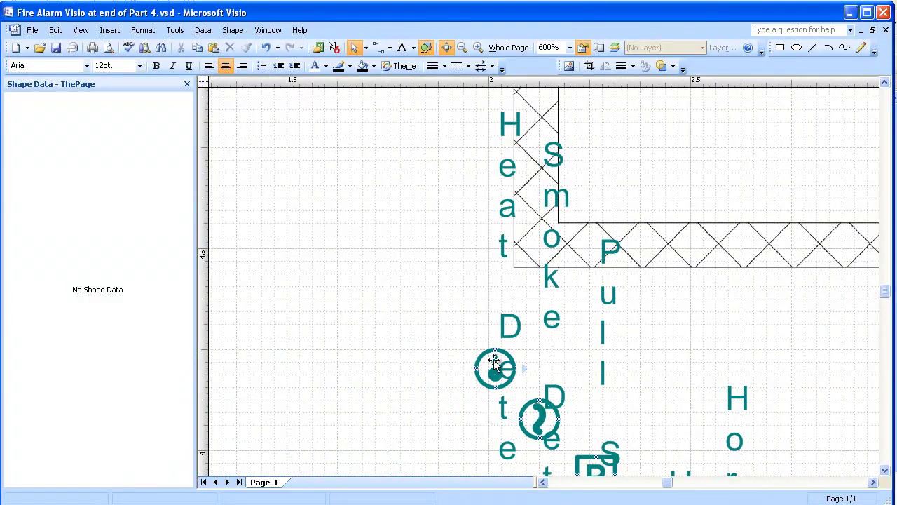
Step: With the Text Block tool, widen the Heat Detector, Smoke Detector and Pull Station labels onto one line
{"action": "left_click", "coordinate": [413, 48]}
{"action": "left_click", "coordinate": [417, 80]}
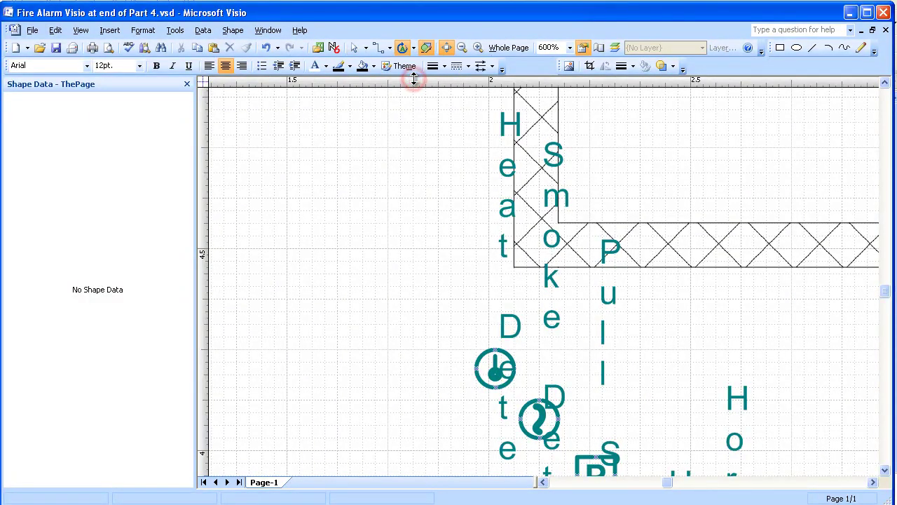
{"action": "left_click", "coordinate": [494, 374]}
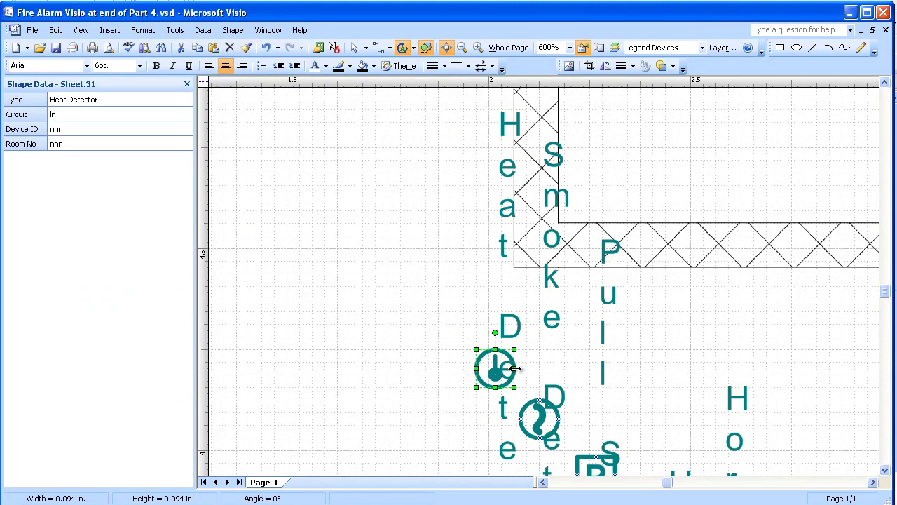
{"action": "left_click_drag", "start_coordinate": [515, 370], "coordinate": [777, 359]}
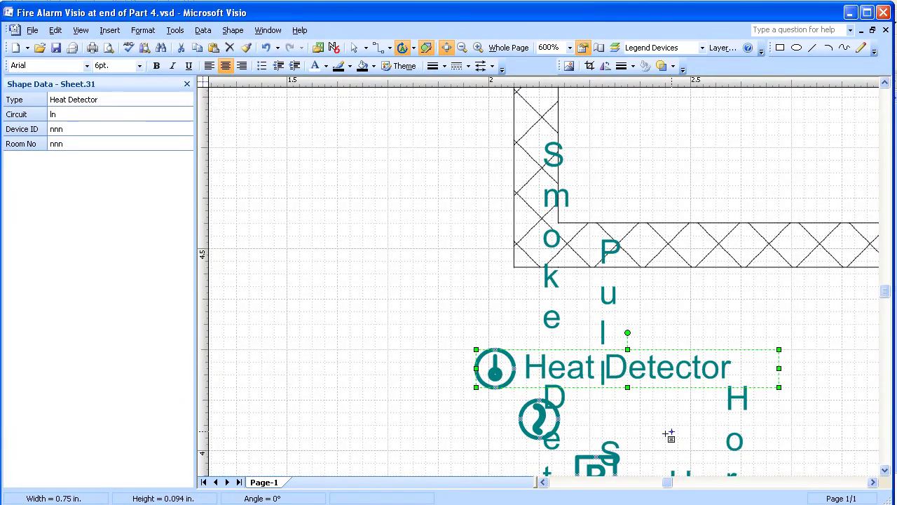
{"action": "left_click", "coordinate": [522, 416]}
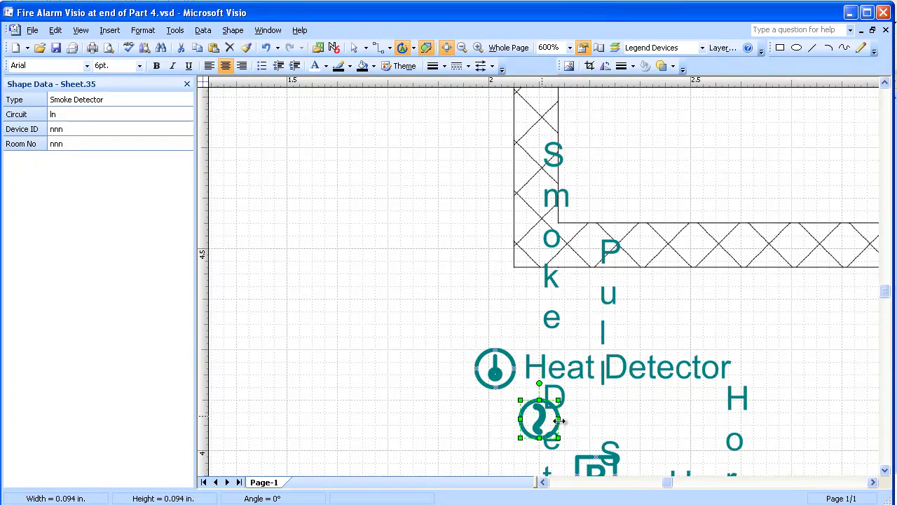
{"action": "left_click_drag", "start_coordinate": [560, 419], "coordinate": [865, 418]}
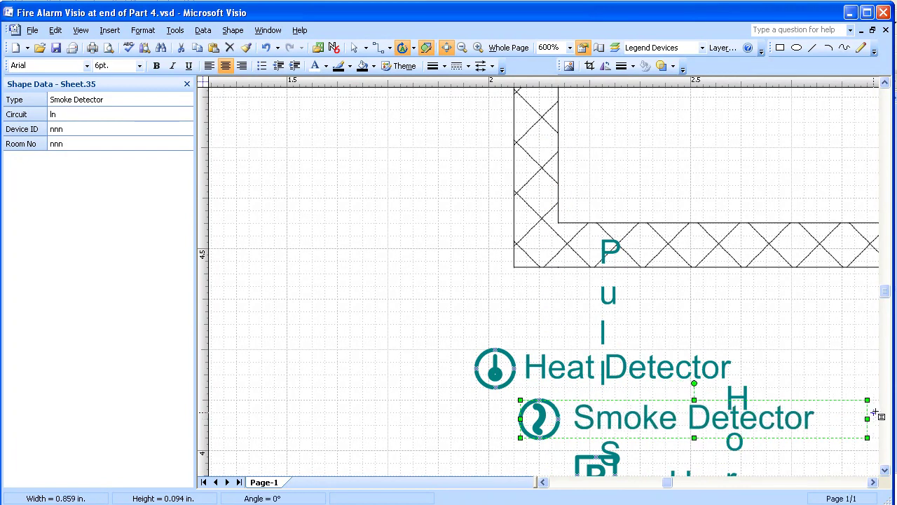
{"action": "left_click", "coordinate": [885, 471]}
{"action": "left_click", "coordinate": [578, 386]}
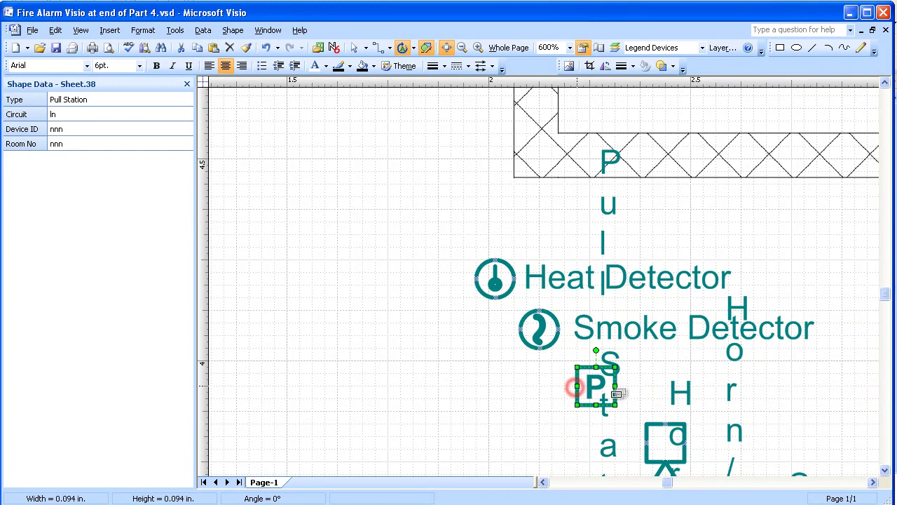
{"action": "left_click_drag", "start_coordinate": [623, 388], "coordinate": [848, 387]}
Step: Widen the Horn, Horn/Strobe and Strobe labels so they read horizontally
{"action": "left_click", "coordinate": [887, 472]}
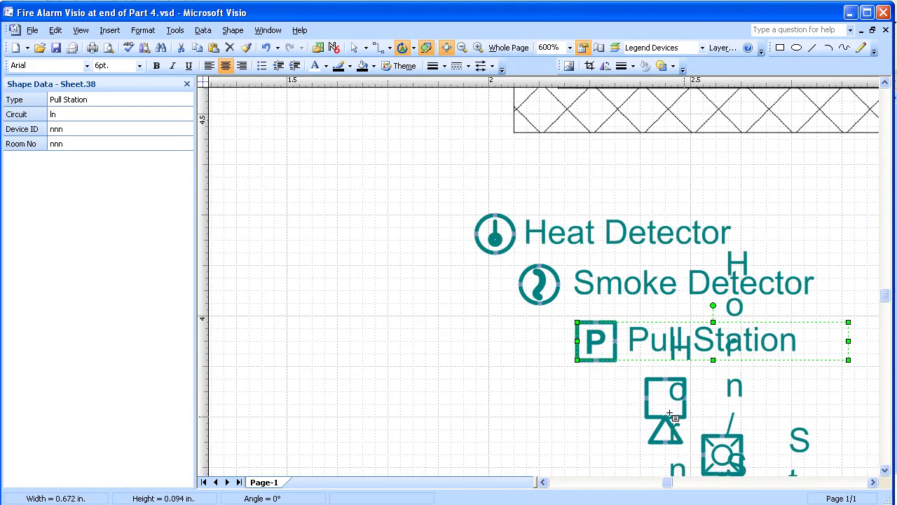
{"action": "left_click", "coordinate": [644, 393]}
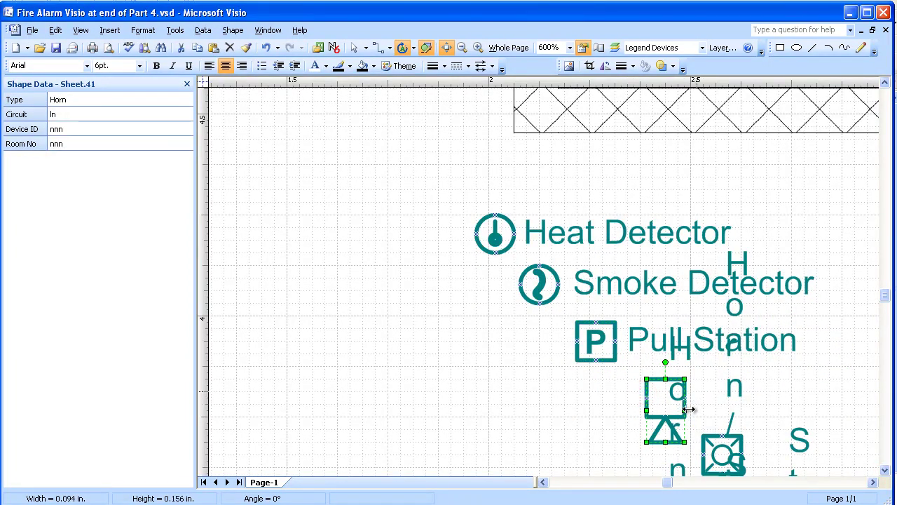
{"action": "left_click_drag", "start_coordinate": [688, 410], "coordinate": [822, 408]}
{"action": "left_click", "coordinate": [884, 471]}
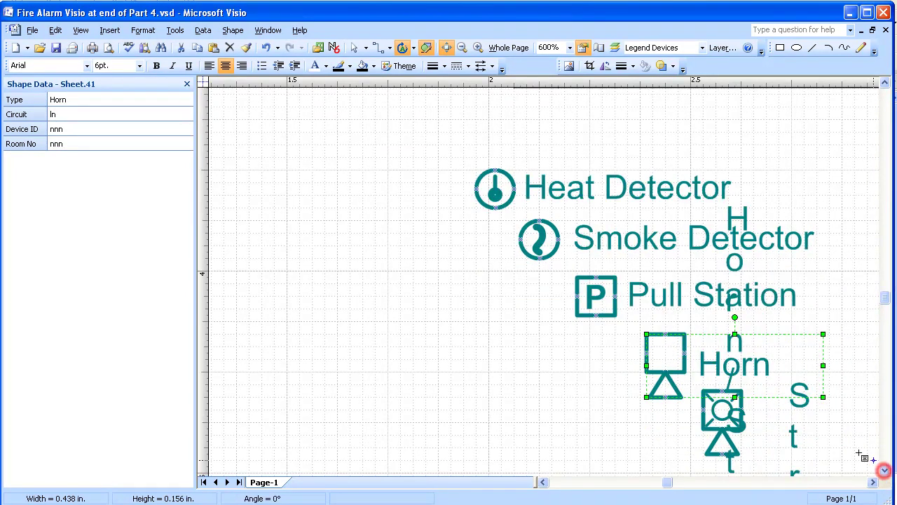
{"action": "left_click", "coordinate": [705, 415]}
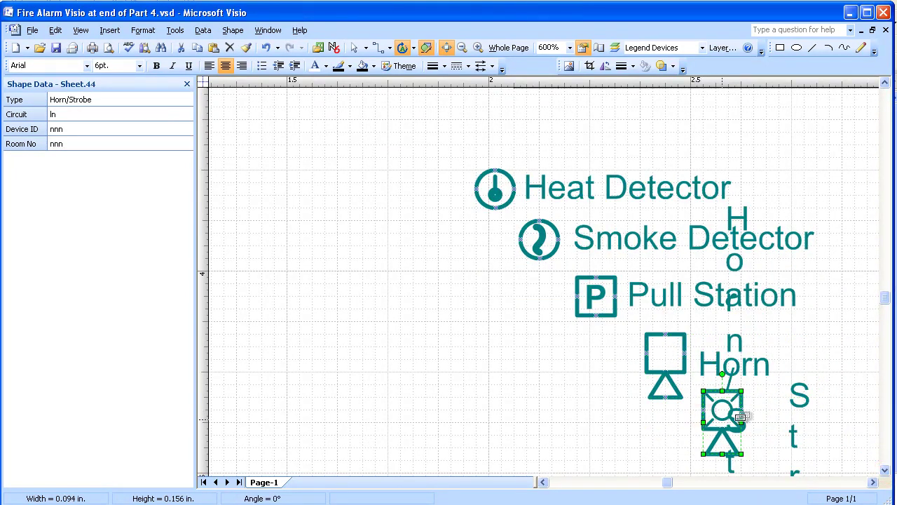
{"action": "mouse_move", "coordinate": [743, 422]}
{"action": "left_mouse_down"}
{"action": "mouse_move", "coordinate": [888, 426]}
{"action": "mouse_move", "coordinate": [790, 435]}
{"action": "mouse_move", "coordinate": [811, 424]}
{"action": "left_mouse_up"}
{"action": "left_click", "coordinate": [886, 471]}
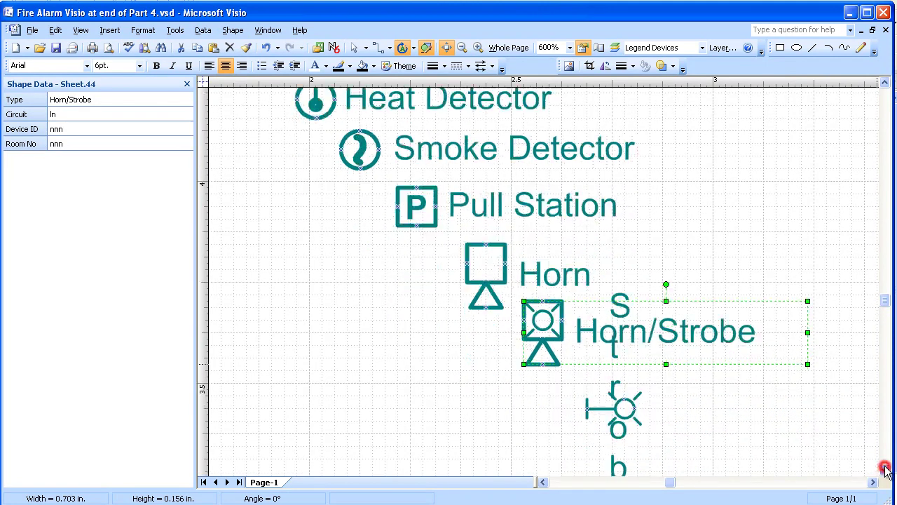
{"action": "left_click", "coordinate": [595, 411]}
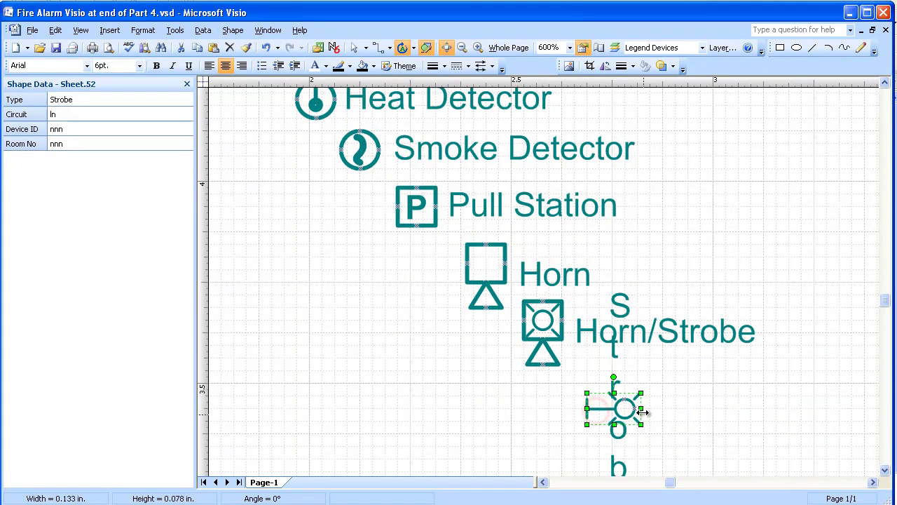
{"action": "left_click_drag", "start_coordinate": [640, 408], "coordinate": [814, 408]}
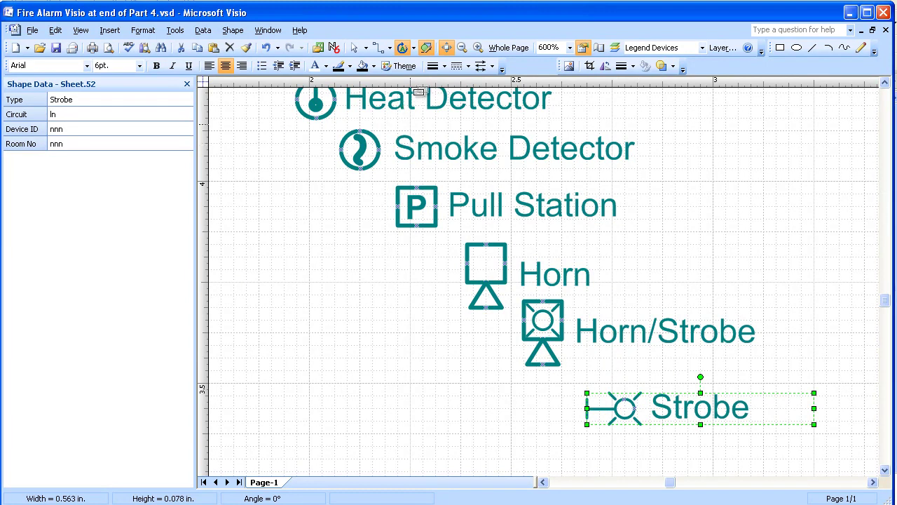
Step: Select all six legend symbols and align them by their left edges
{"action": "left_click", "coordinate": [461, 47]}
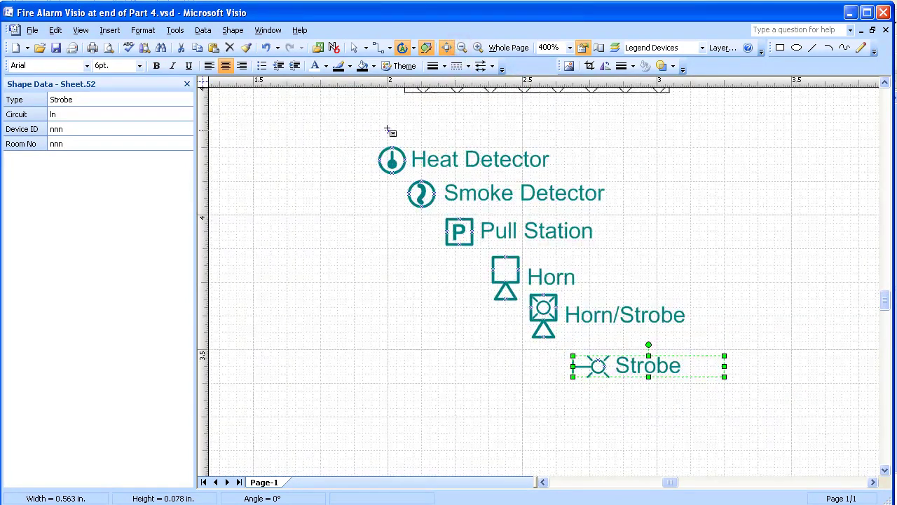
{"action": "left_click", "coordinate": [356, 49]}
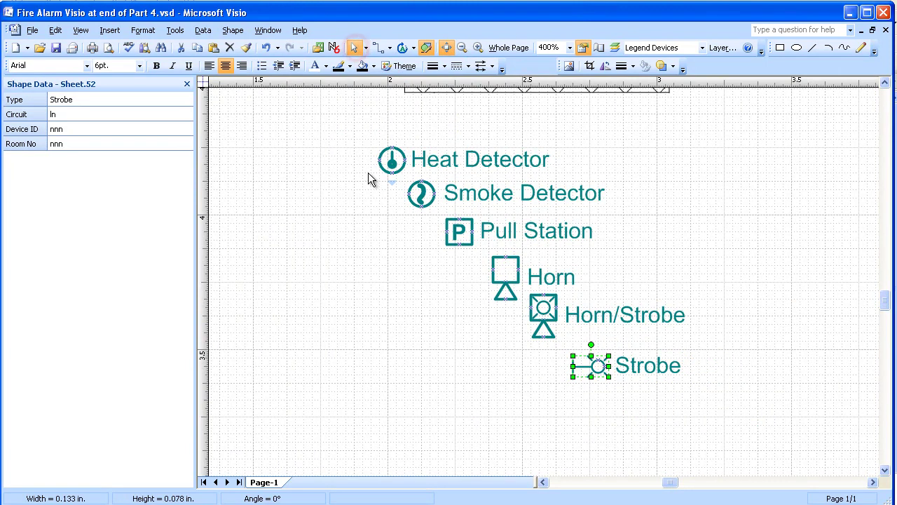
{"action": "left_click_drag", "start_coordinate": [337, 121], "coordinate": [784, 416]}
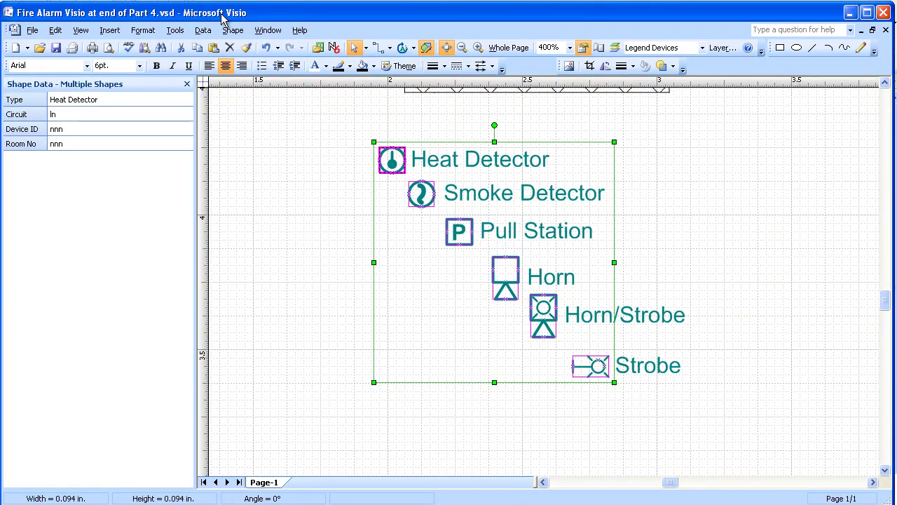
{"action": "left_click", "coordinate": [228, 31]}
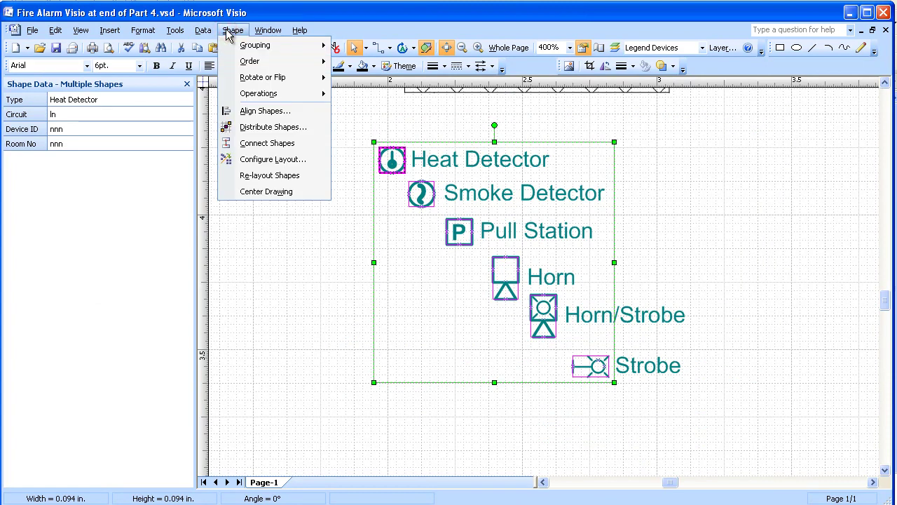
{"action": "left_click", "coordinate": [258, 114]}
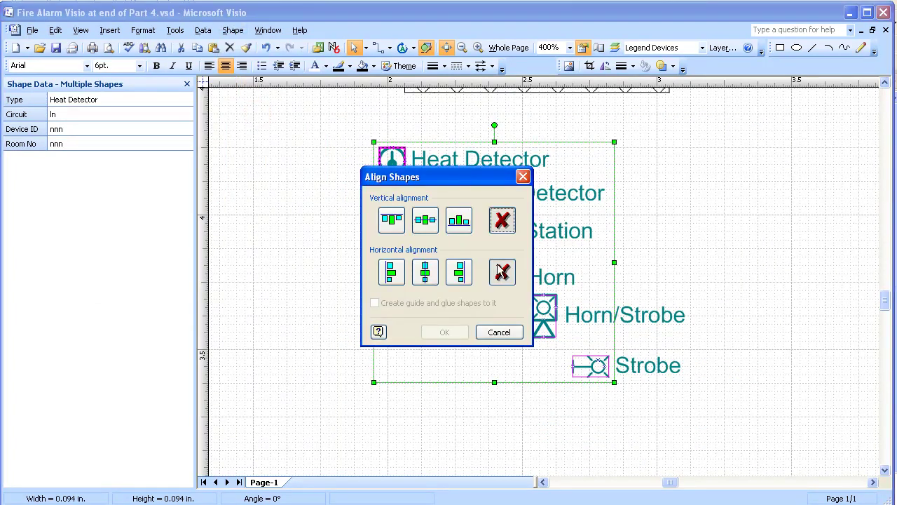
{"action": "left_click", "coordinate": [393, 273]}
{"action": "left_click", "coordinate": [444, 333]}
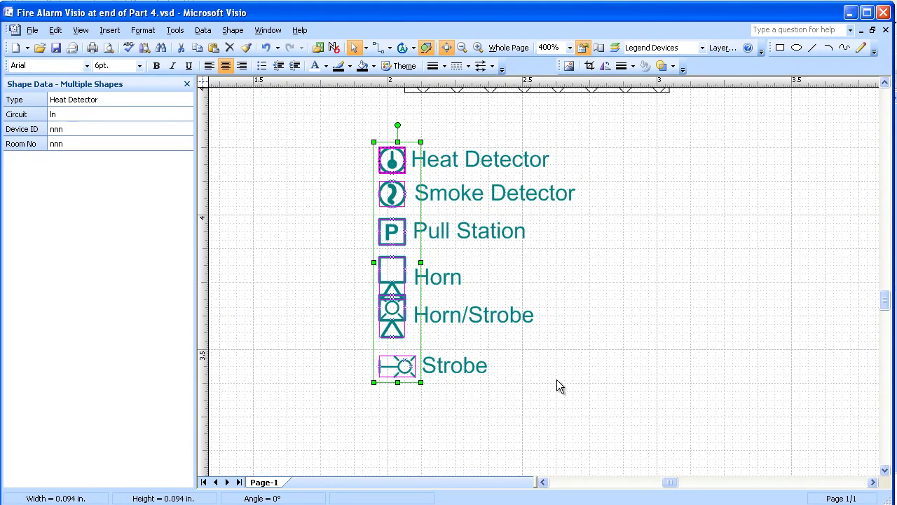
Step: Move the Strobe symbol lower, then distribute the six symbols evenly in the vertical direction
{"action": "left_click", "coordinate": [579, 326]}
{"action": "left_click", "coordinate": [394, 365]}
{"action": "left_click_drag", "start_coordinate": [393, 366], "coordinate": [397, 408]}
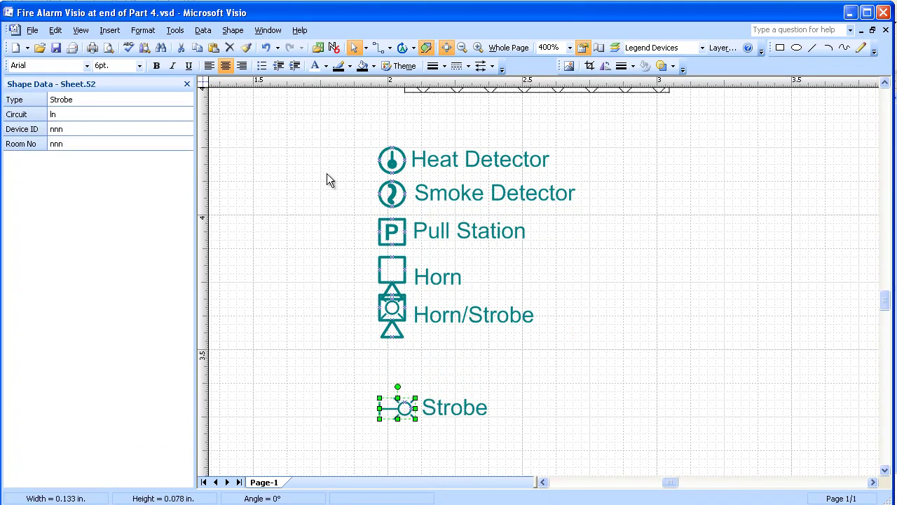
{"action": "left_click_drag", "start_coordinate": [328, 109], "coordinate": [610, 447]}
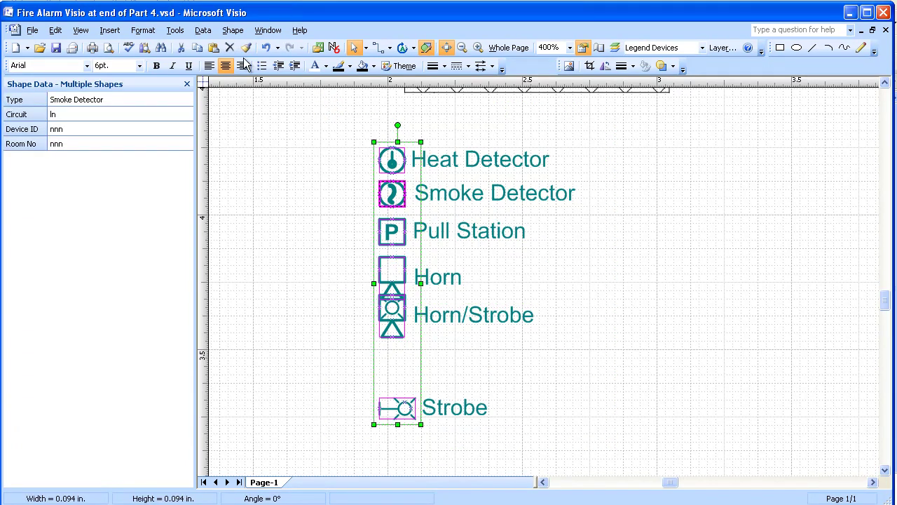
{"action": "left_click", "coordinate": [234, 31]}
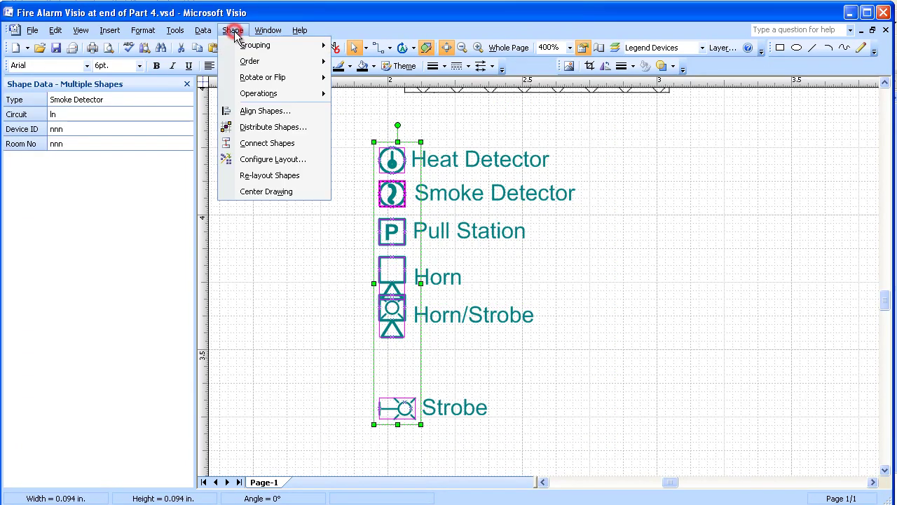
{"action": "left_click", "coordinate": [264, 129]}
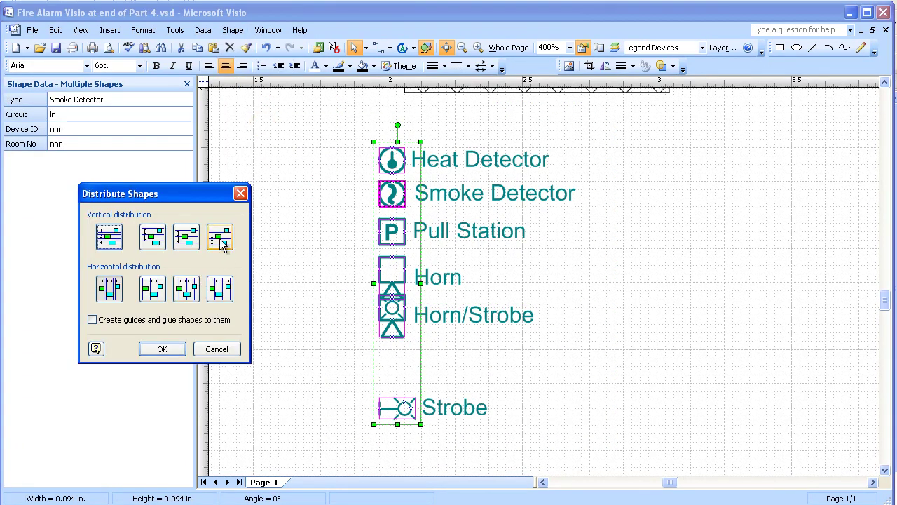
{"action": "left_click", "coordinate": [186, 238]}
{"action": "left_click", "coordinate": [161, 349]}
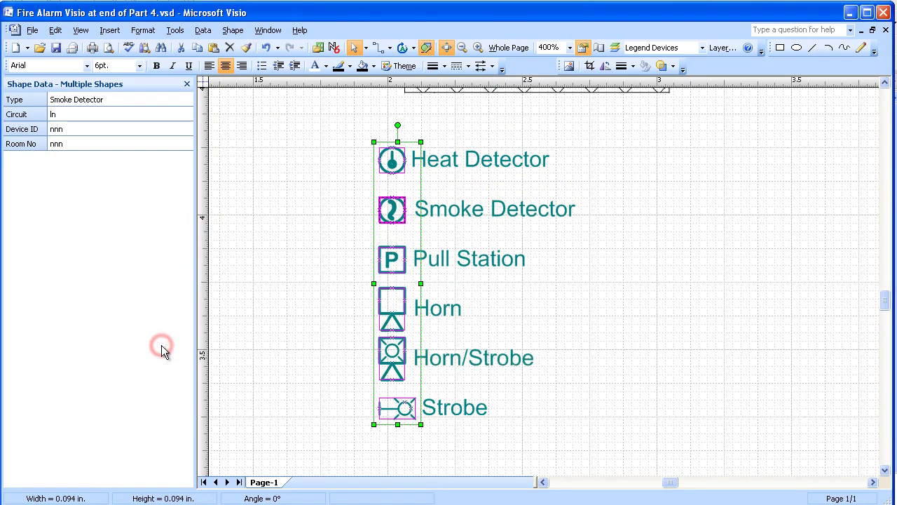
{"action": "left_click", "coordinate": [261, 306]}
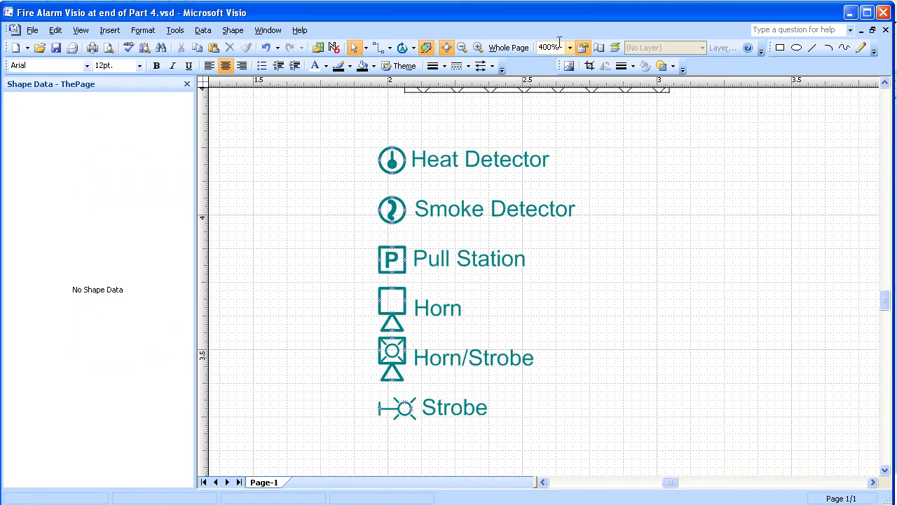
Step: Zoom to 800% on the red symbols and move the heat detector, smoke detector and strobe diagonally
{"action": "left_click", "coordinate": [506, 47]}
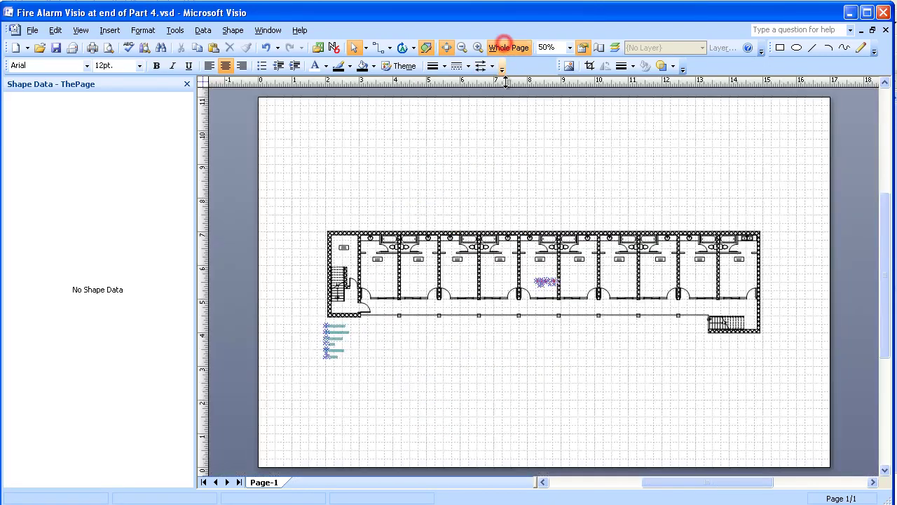
{"action": "left_click", "coordinate": [477, 48]}
{"action": "left_click", "coordinate": [477, 48]}
{"action": "left_click", "coordinate": [477, 47]}
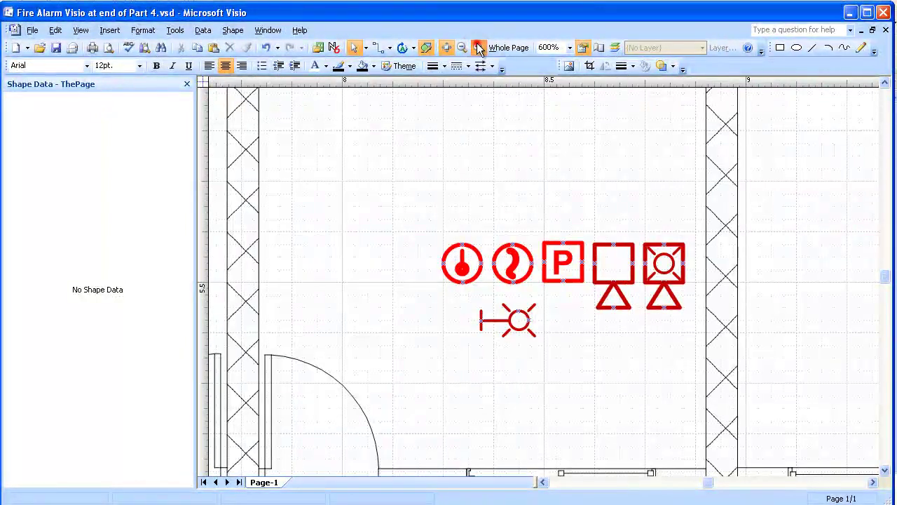
{"action": "left_click", "coordinate": [477, 47]}
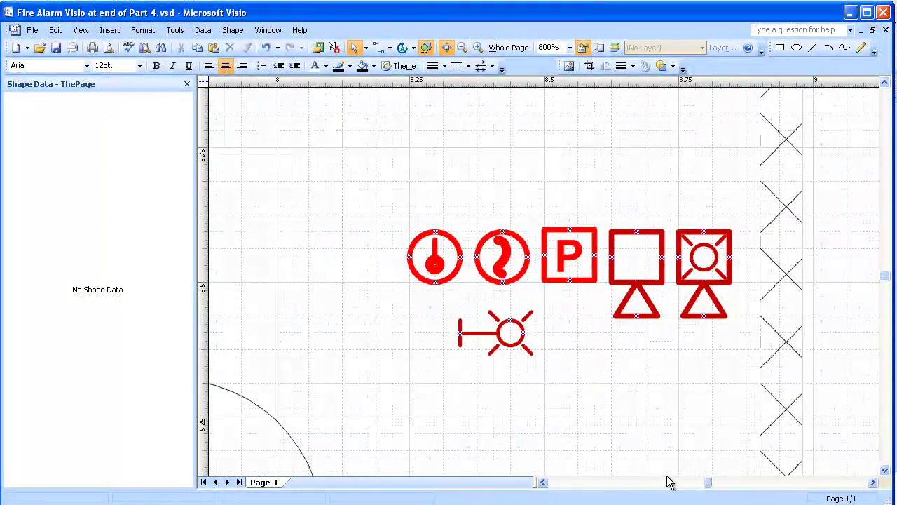
{"action": "left_click", "coordinate": [873, 482]}
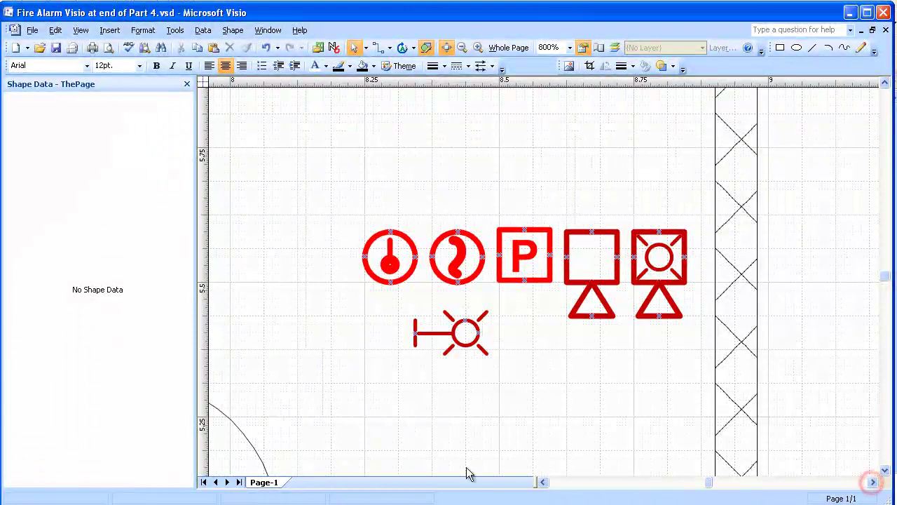
{"action": "left_click", "coordinate": [544, 484]}
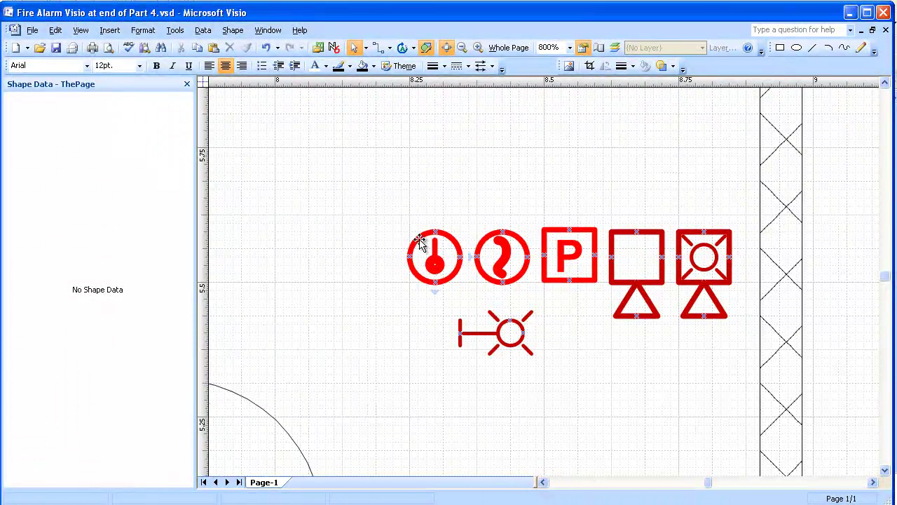
{"action": "left_click_drag", "start_coordinate": [424, 241], "coordinate": [319, 126]}
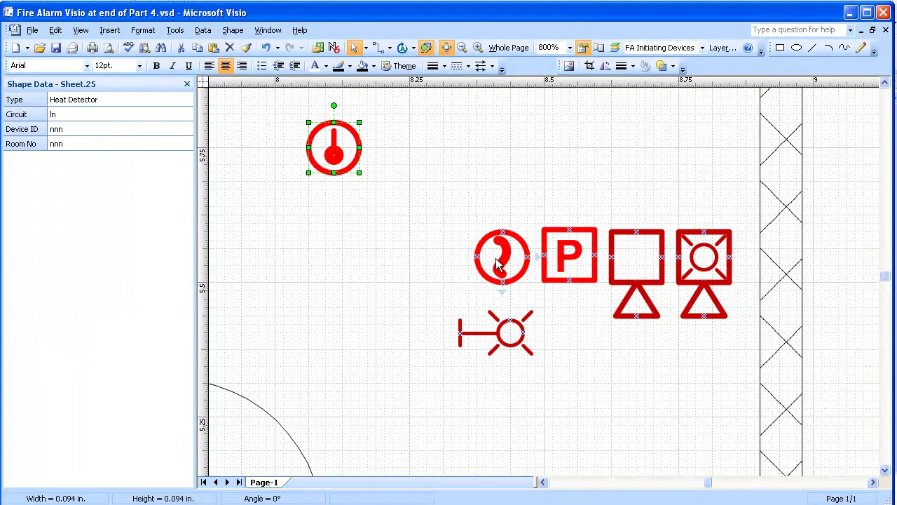
{"action": "left_click_drag", "start_coordinate": [479, 243], "coordinate": [421, 219]}
{"action": "left_click_drag", "start_coordinate": [481, 335], "coordinate": [640, 439]}
Step: Move the pull station, horn and horn/strobe into the diagonal, then select all red symbols
{"action": "left_click_drag", "start_coordinate": [576, 231], "coordinate": [509, 264]}
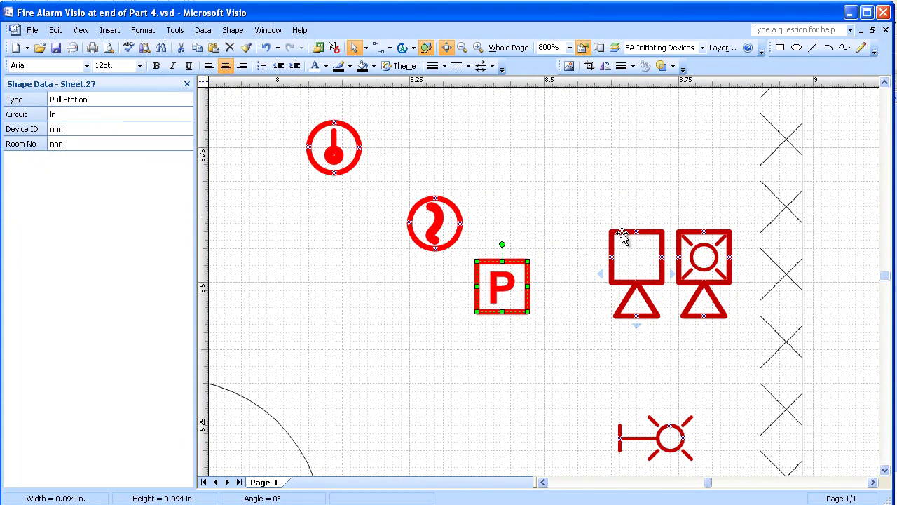
{"action": "left_click_drag", "start_coordinate": [622, 236], "coordinate": [563, 311]}
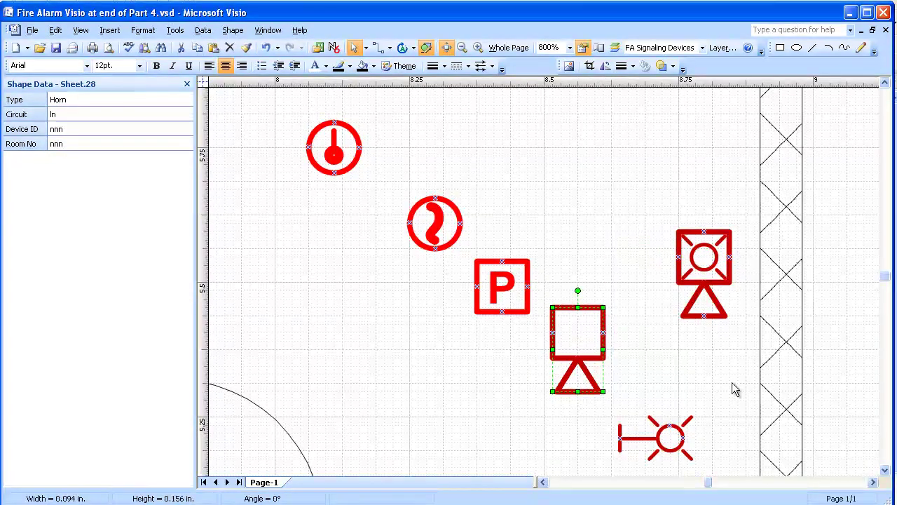
{"action": "left_click", "coordinate": [886, 470]}
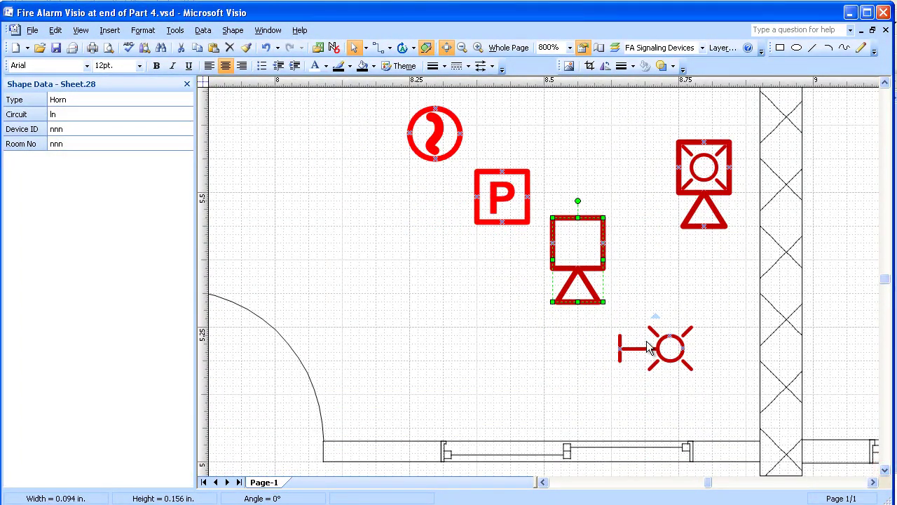
{"action": "left_click_drag", "start_coordinate": [643, 352], "coordinate": [697, 399]}
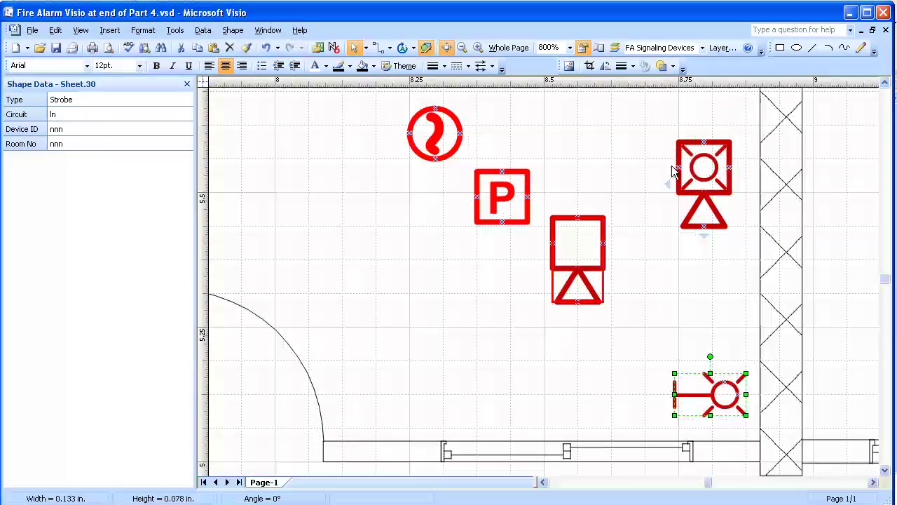
{"action": "left_click_drag", "start_coordinate": [691, 145], "coordinate": [649, 271]}
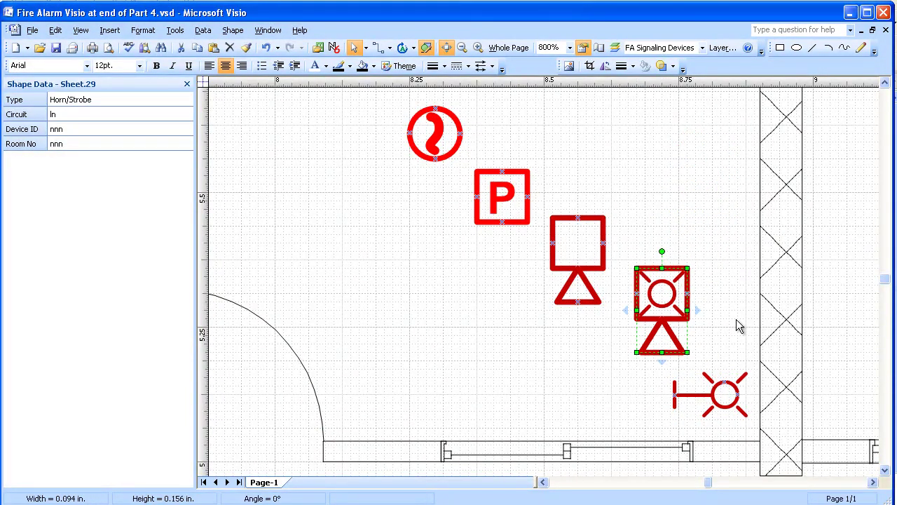
{"action": "left_click", "coordinate": [884, 82]}
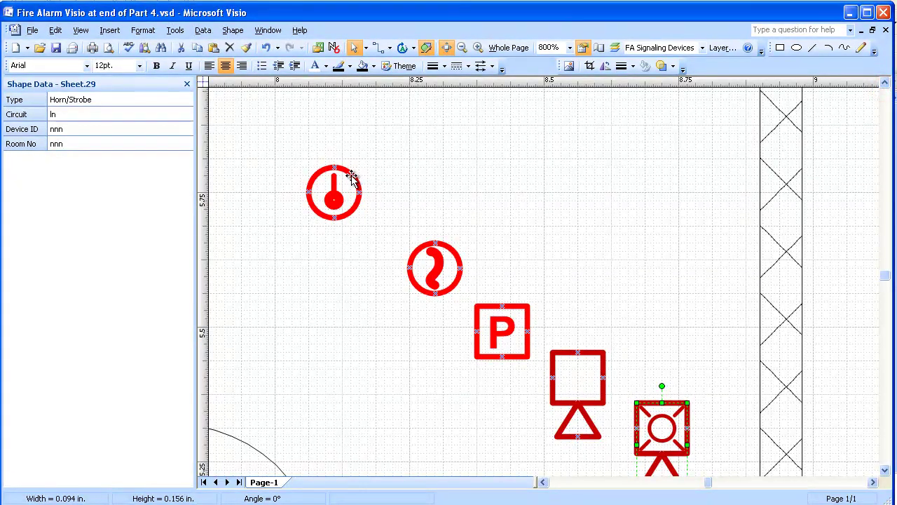
{"action": "left_click_drag", "start_coordinate": [243, 135], "coordinate": [855, 474]}
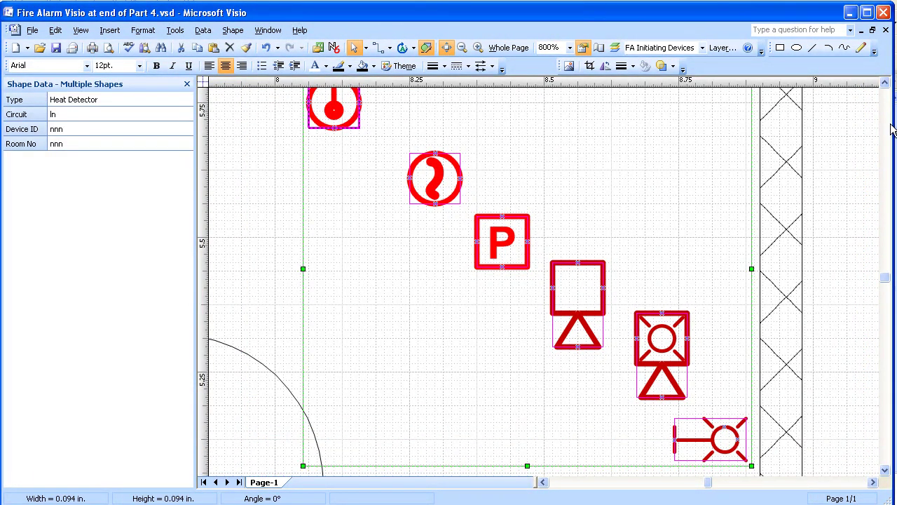
Step: Set the red symbols' text to 6 pt, then change it to 5 pt in the Text dialog
{"action": "left_click", "coordinate": [885, 85]}
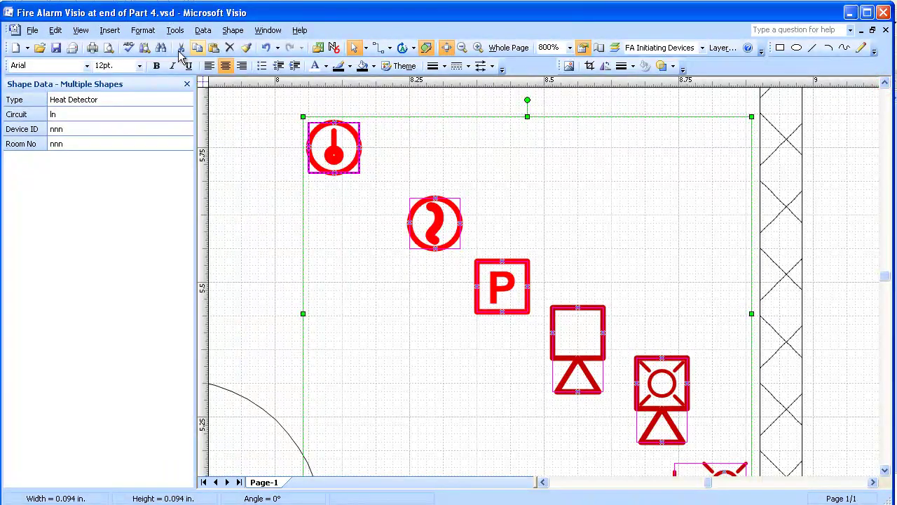
{"action": "left_click", "coordinate": [141, 66]}
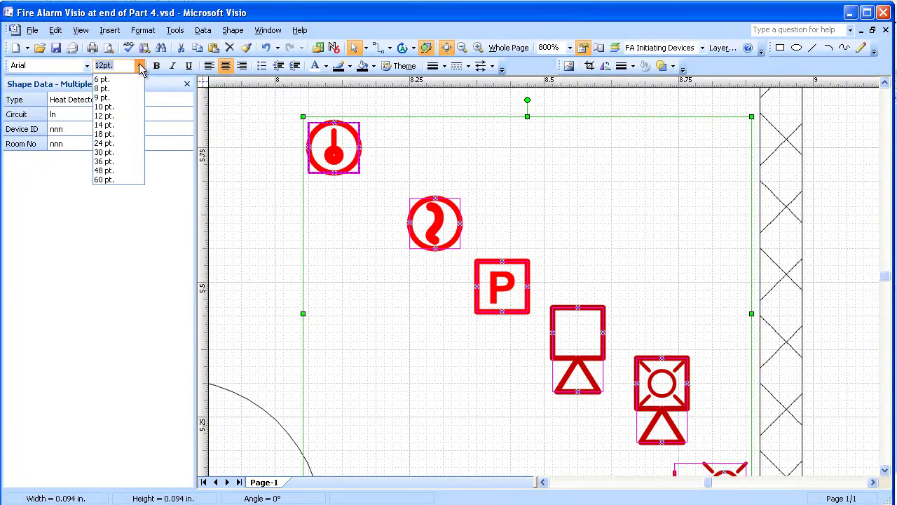
{"action": "left_click", "coordinate": [117, 82]}
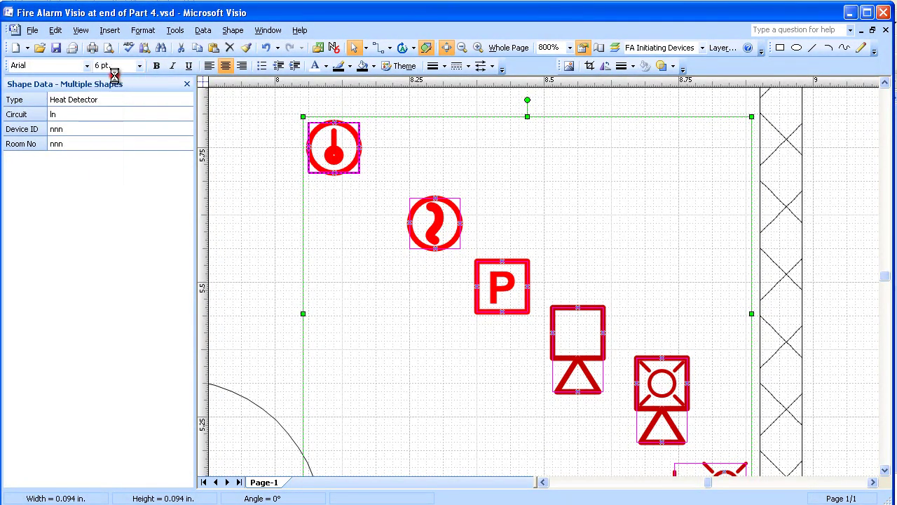
{"action": "right_click", "coordinate": [351, 132]}
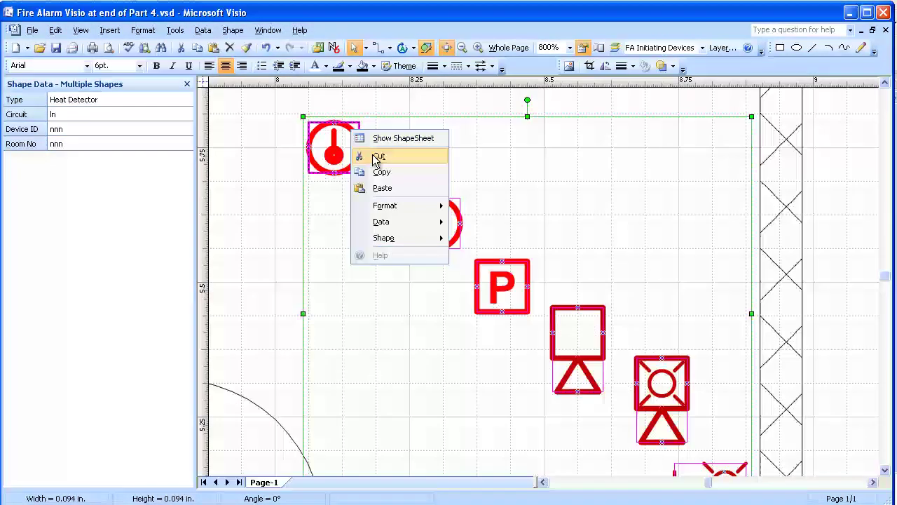
{"action": "mouse_move", "coordinate": [404, 204]}
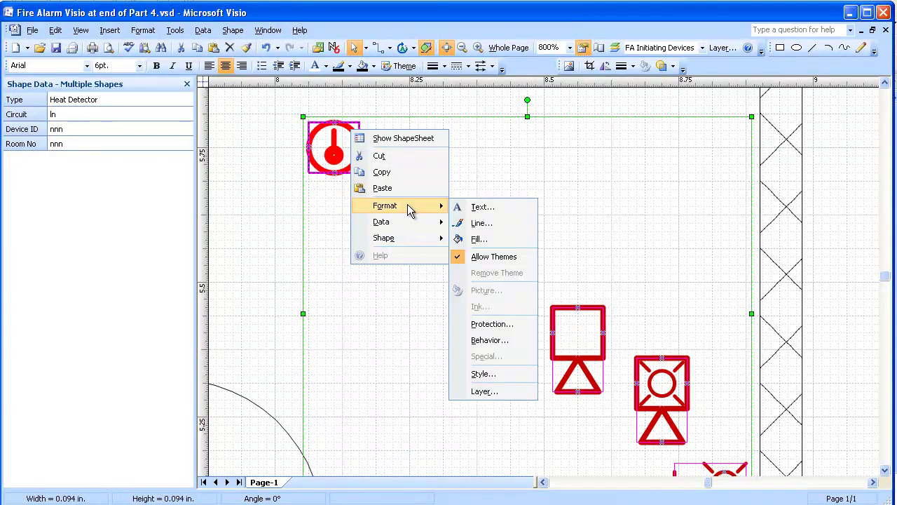
{"action": "left_click", "coordinate": [493, 206]}
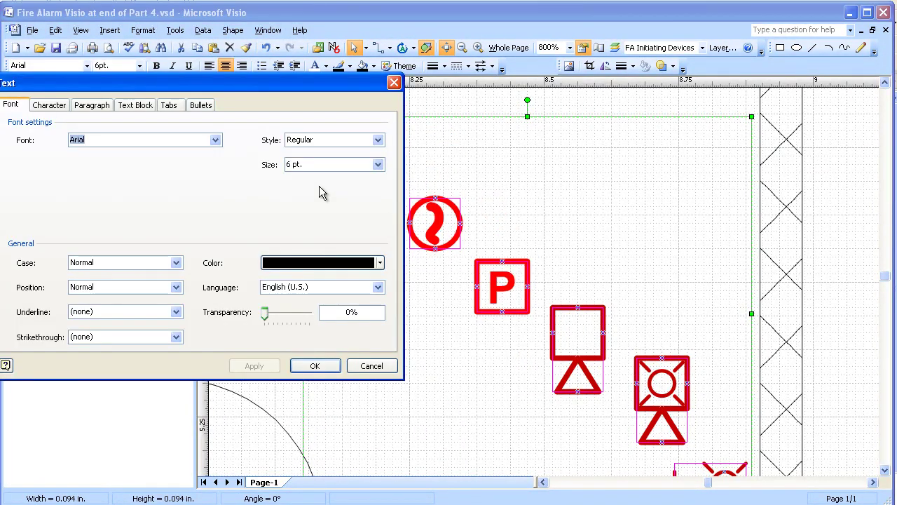
{"action": "double_click", "coordinate": [288, 164]}
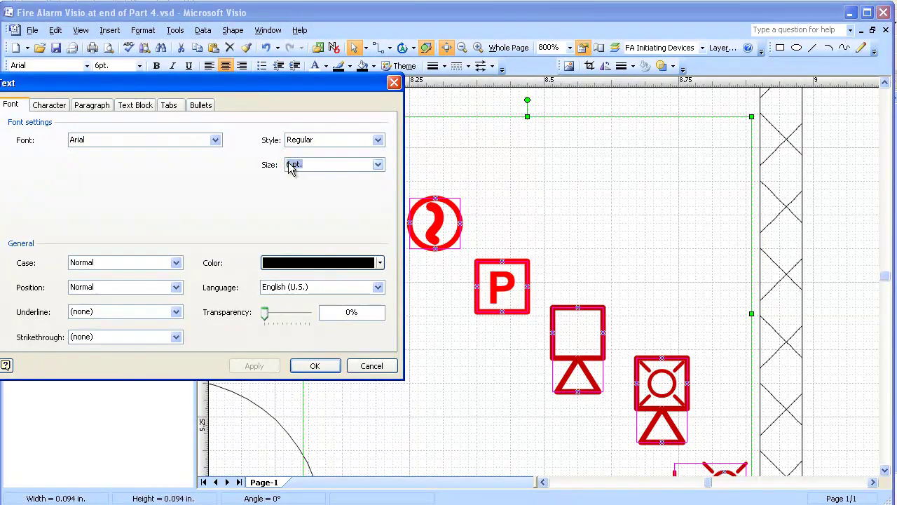
{"action": "type", "text": "5"}
{"action": "left_click", "coordinate": [288, 164]}
{"action": "type", "text": "5"}
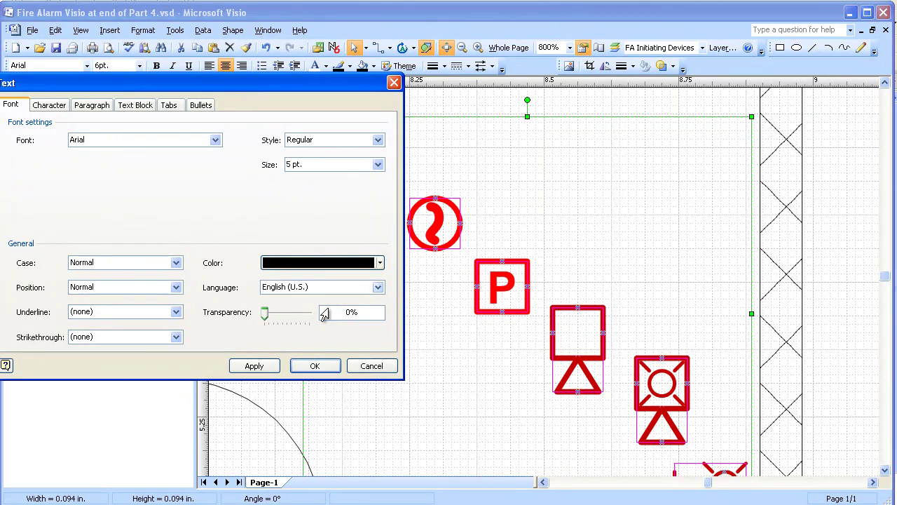
{"action": "left_click", "coordinate": [306, 367]}
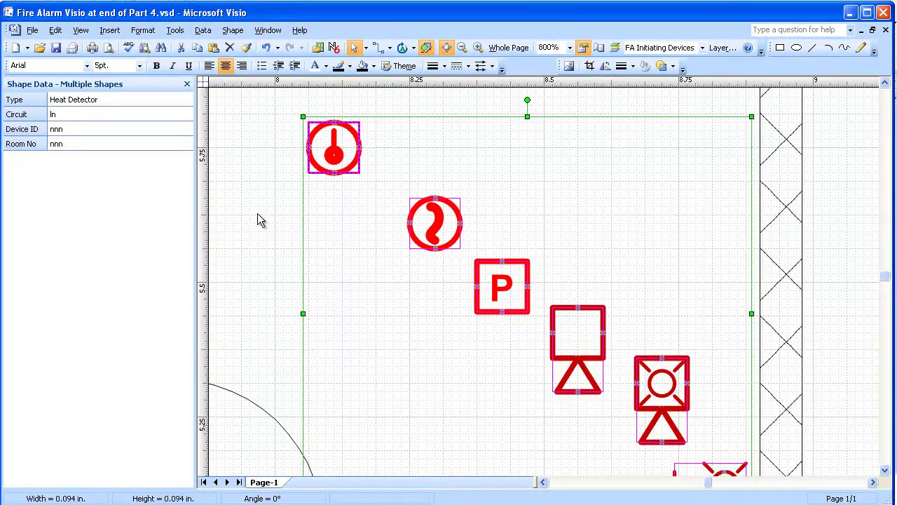
Step: Subselect the letter P inside the Pull Station symbol and set it to 6 pt
{"action": "left_click", "coordinate": [255, 214]}
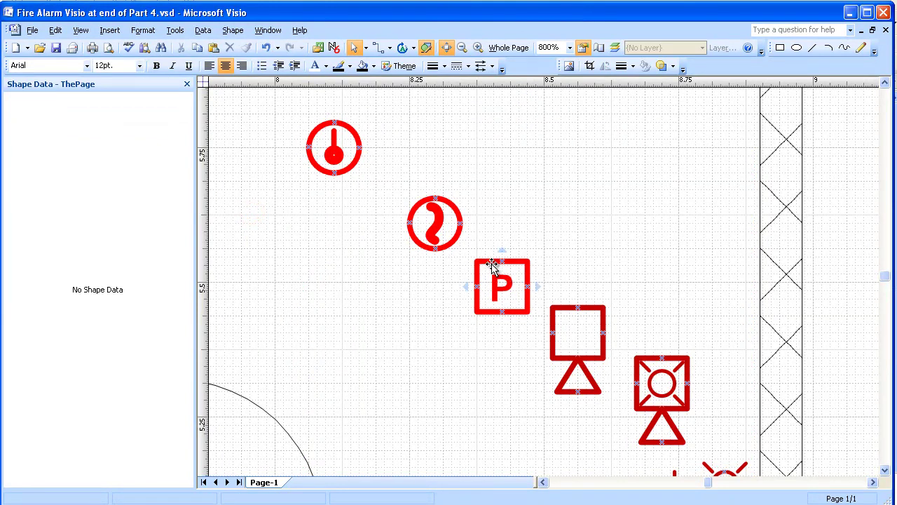
{"action": "left_click", "coordinate": [505, 281]}
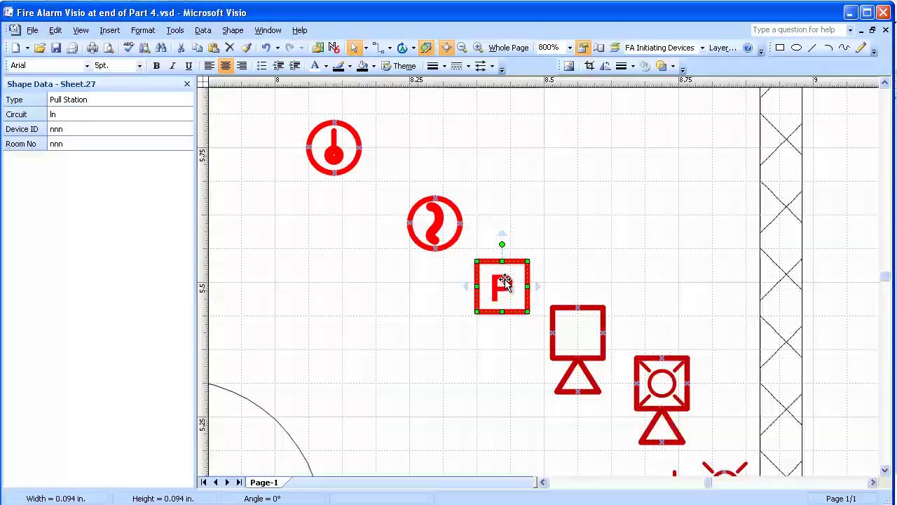
{"action": "left_click", "coordinate": [505, 282]}
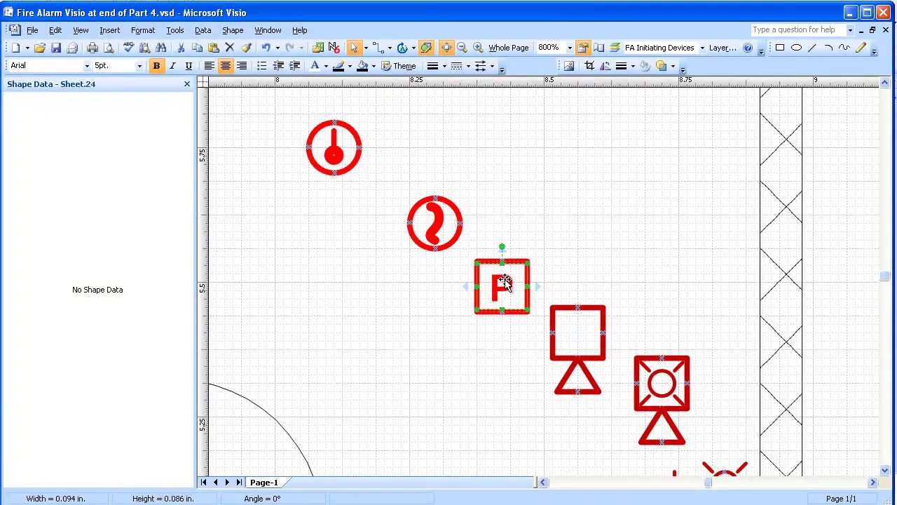
{"action": "right_click", "coordinate": [505, 282]}
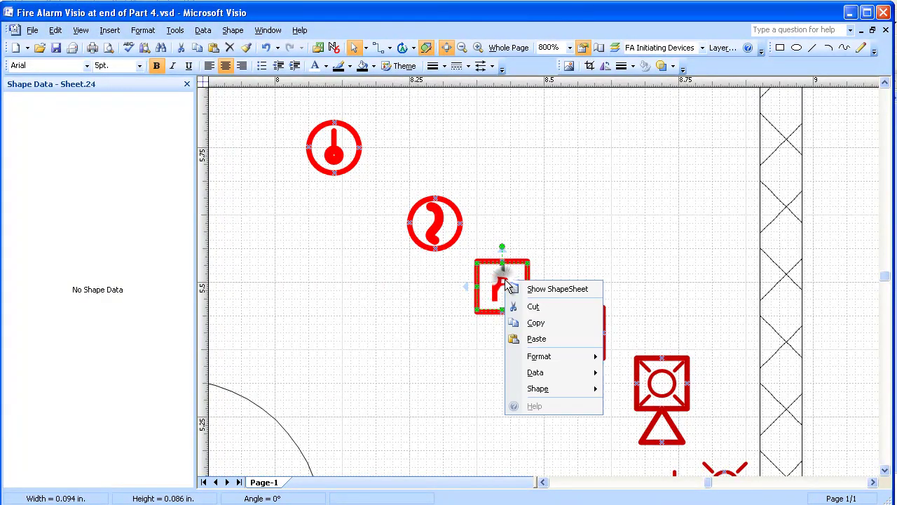
{"action": "left_click", "coordinate": [139, 65]}
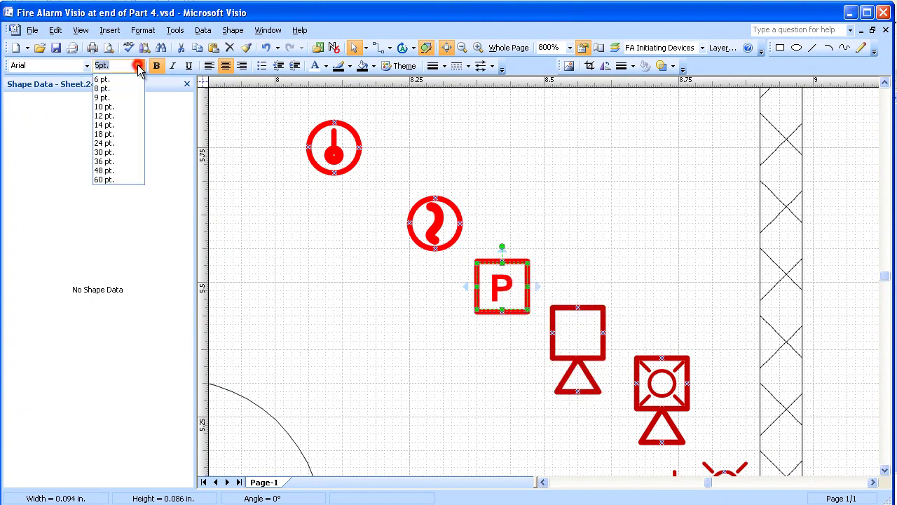
{"action": "left_click", "coordinate": [102, 80]}
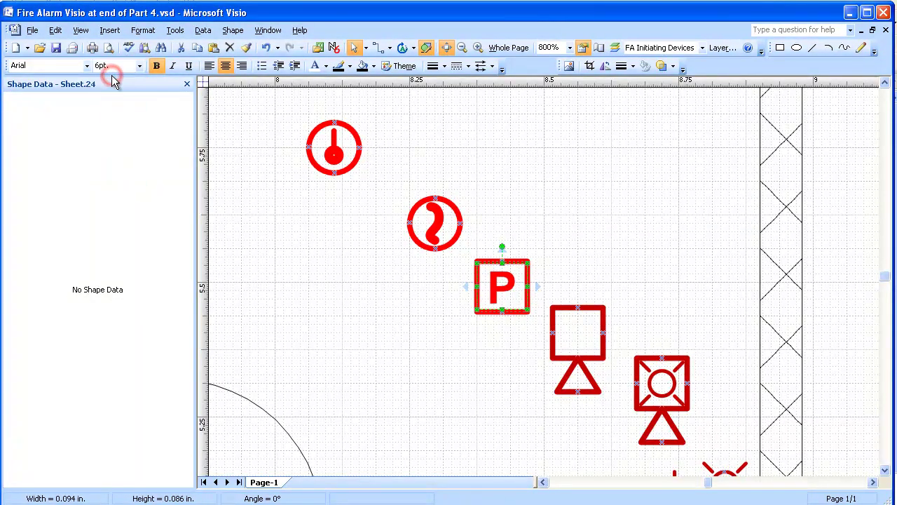
{"action": "left_click", "coordinate": [371, 324]}
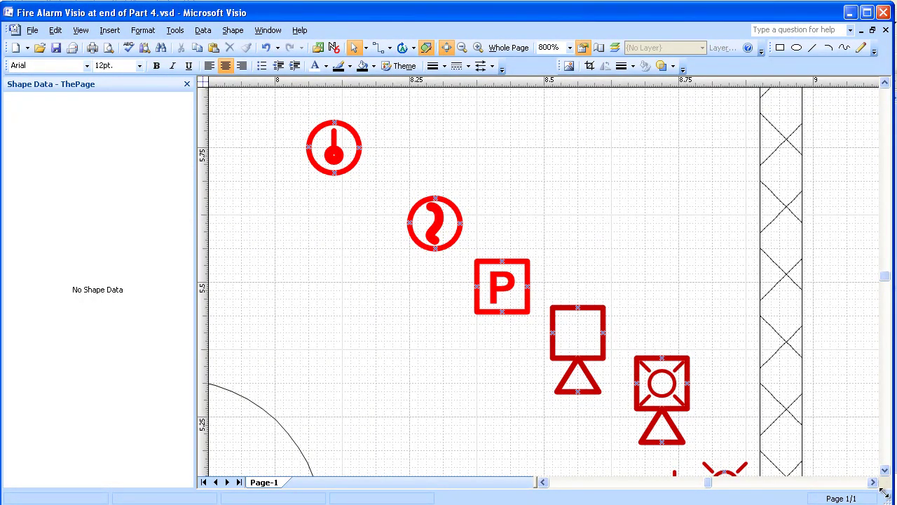
Step: Zoom out to 600% and marquee-select all six fire alarm symbols
{"action": "left_click", "coordinate": [885, 470]}
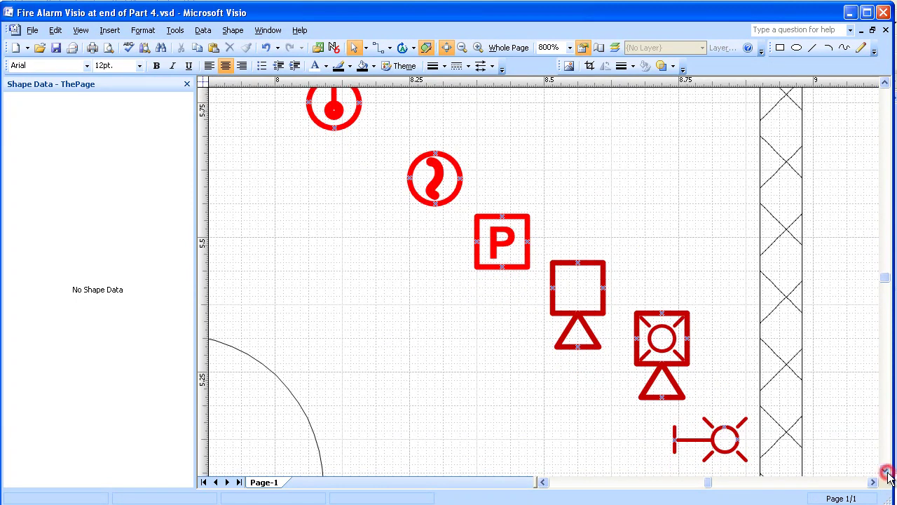
{"action": "left_click", "coordinate": [463, 47]}
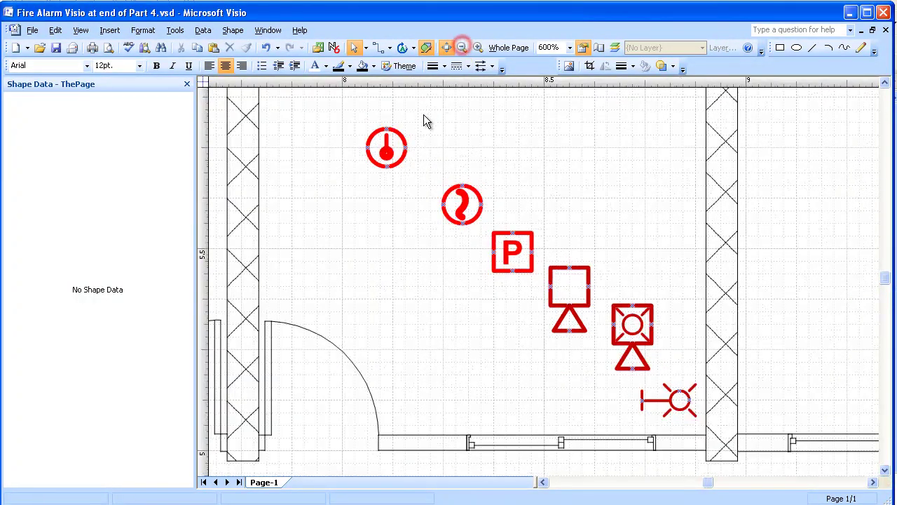
{"action": "left_click_drag", "start_coordinate": [311, 102], "coordinate": [806, 429]}
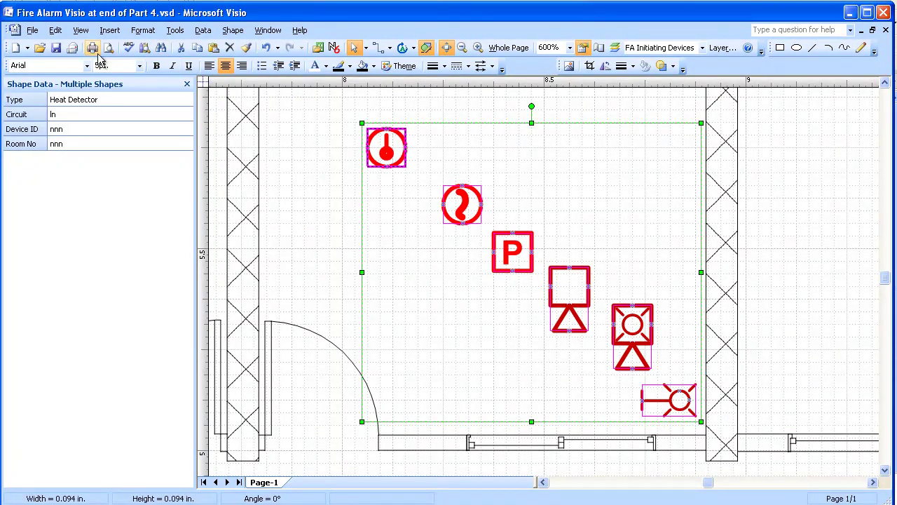
Step: Insert the Shape Data 'Circuit' field as a label on all six symbols, then deselect them
{"action": "left_click", "coordinate": [110, 32]}
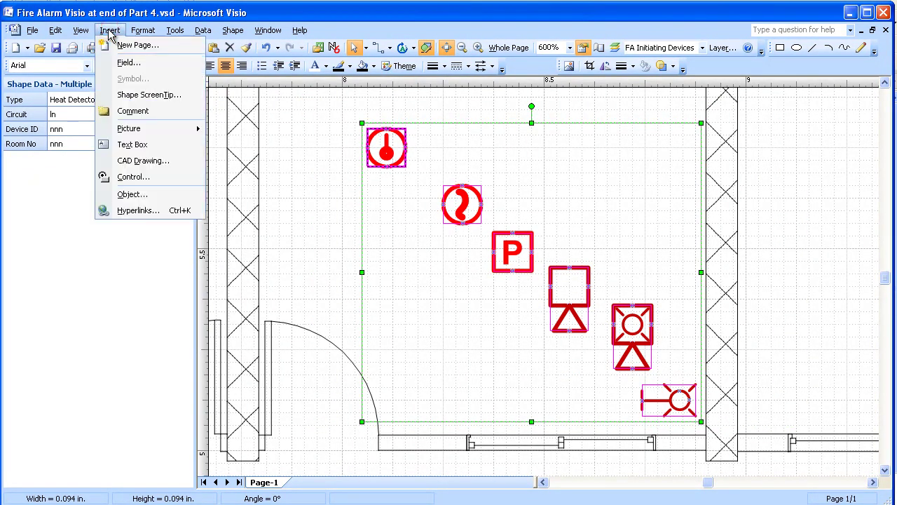
{"action": "left_click", "coordinate": [126, 63]}
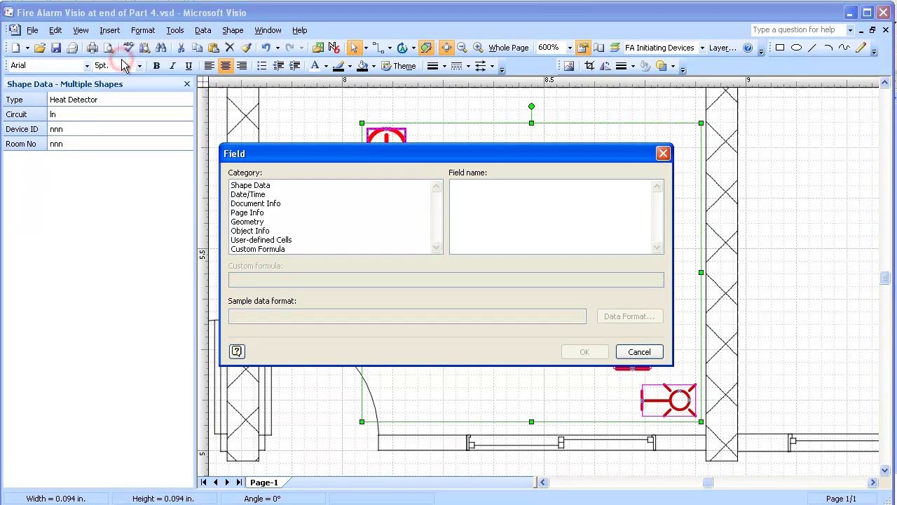
{"action": "left_click", "coordinate": [273, 185]}
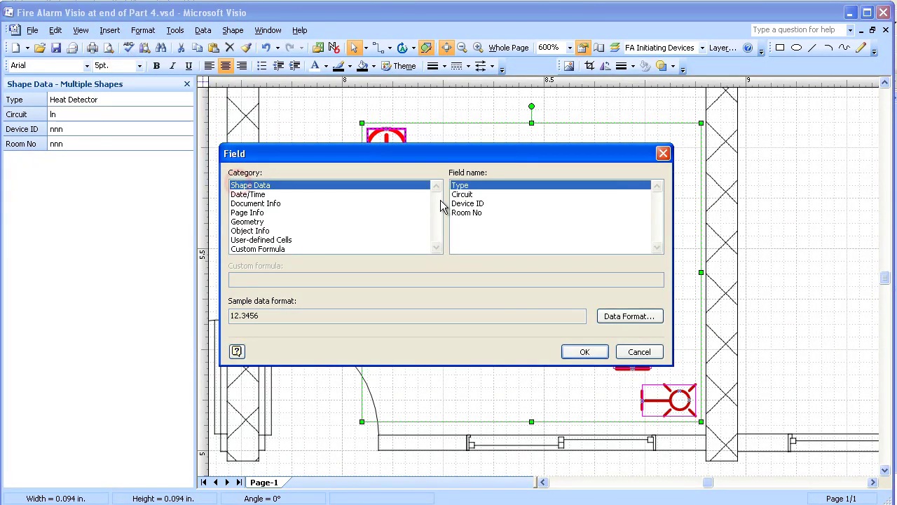
{"action": "left_click", "coordinate": [462, 195]}
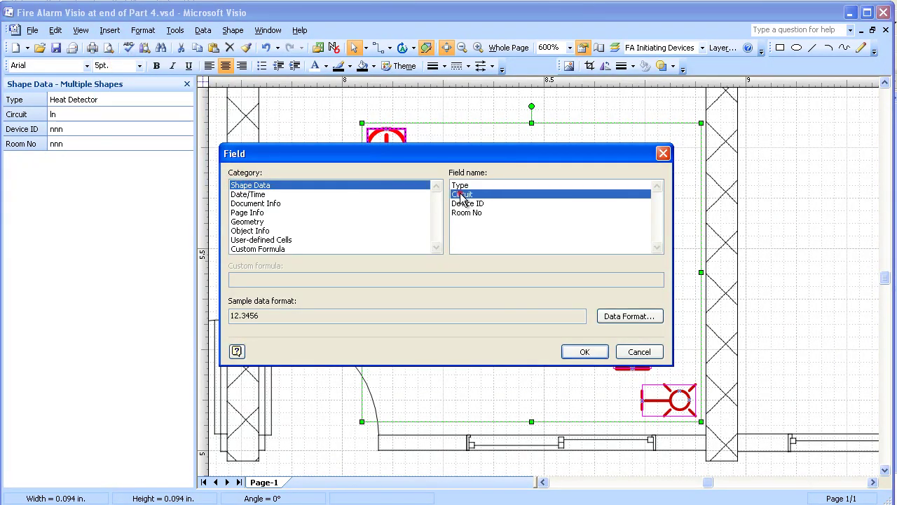
{"action": "left_click", "coordinate": [585, 354]}
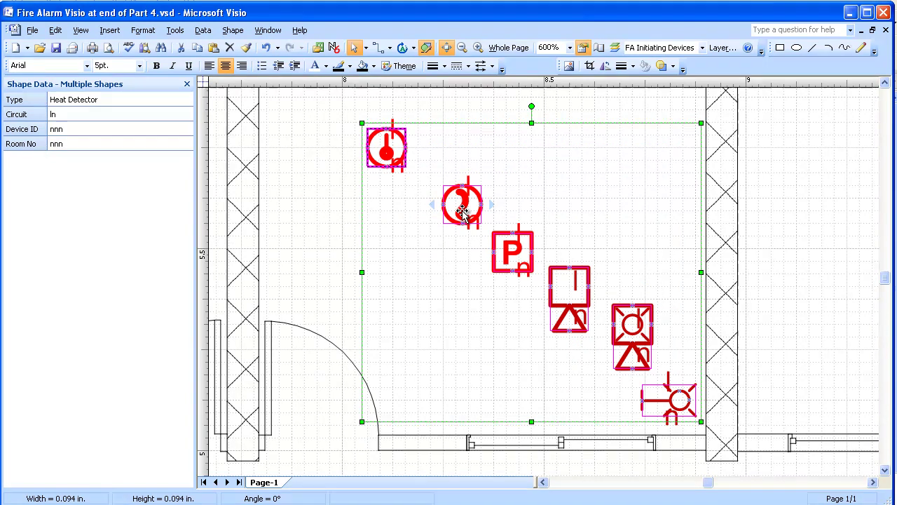
{"action": "left_click", "coordinate": [287, 149]}
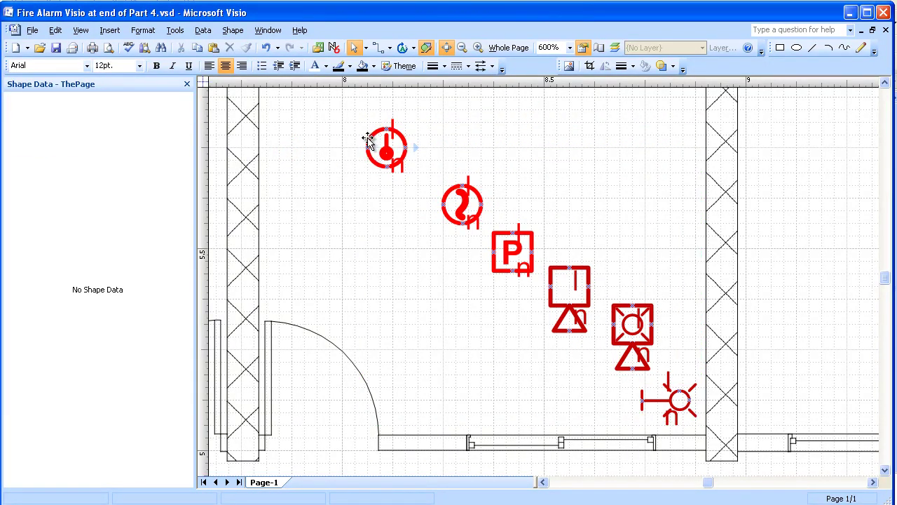
{"action": "left_click", "coordinate": [401, 50]}
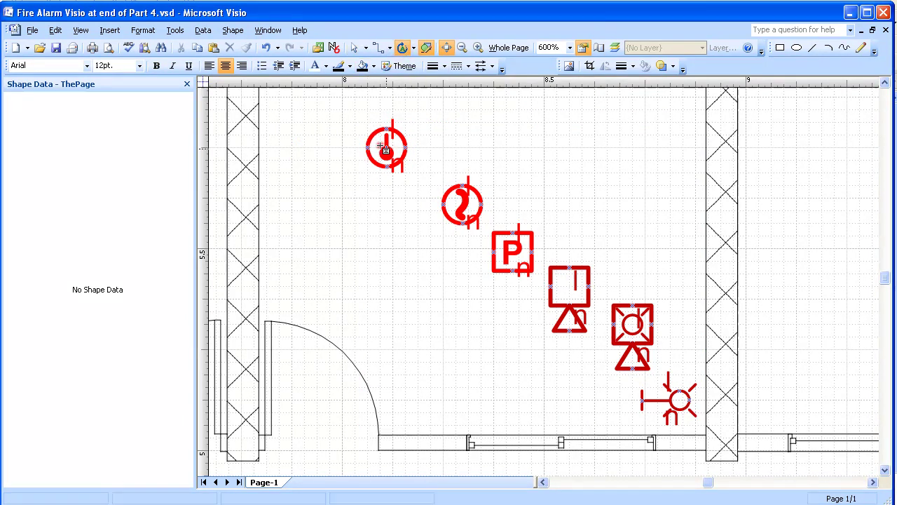
Step: Widen the heat detector's ln label, move it above the symbol and shrink its height
{"action": "left_click", "coordinate": [379, 230]}
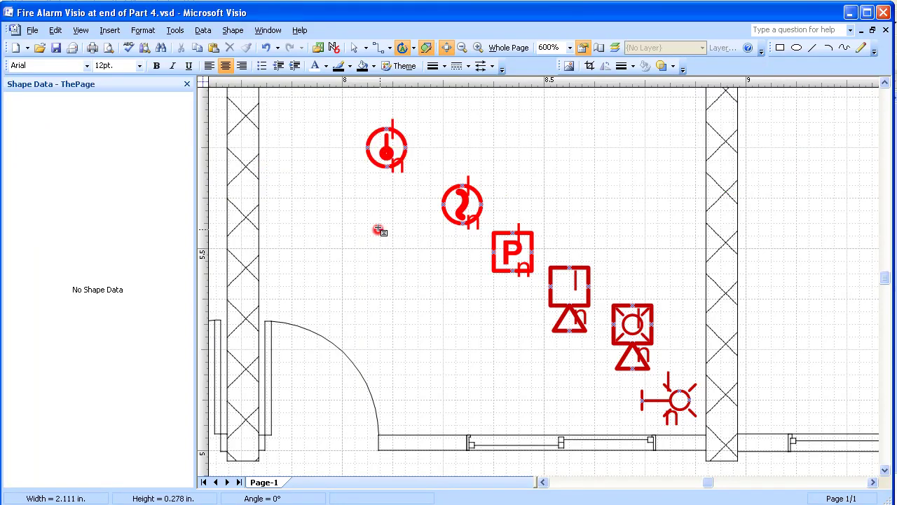
{"action": "left_click", "coordinate": [377, 161]}
{"action": "left_click_drag", "start_coordinate": [405, 148], "coordinate": [480, 142]}
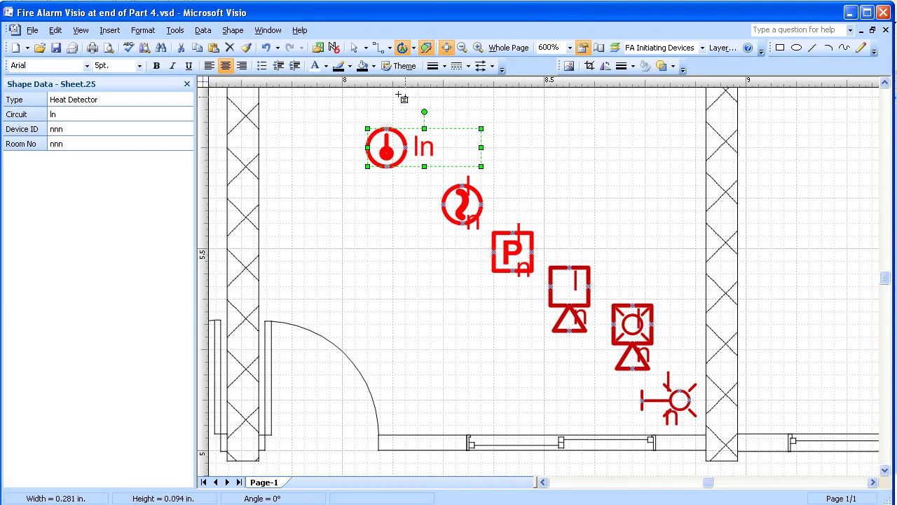
{"action": "left_click_drag", "start_coordinate": [428, 146], "coordinate": [449, 110]}
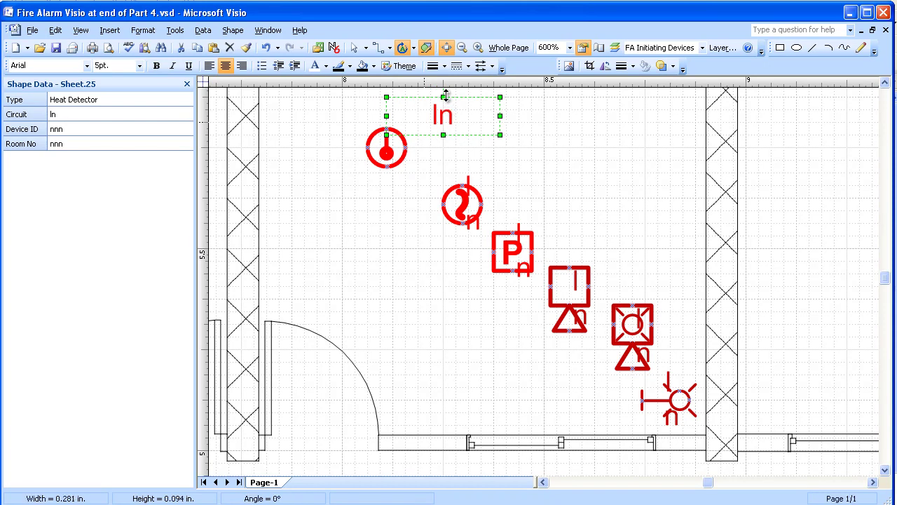
{"action": "left_click_drag", "start_coordinate": [443, 97], "coordinate": [445, 103]}
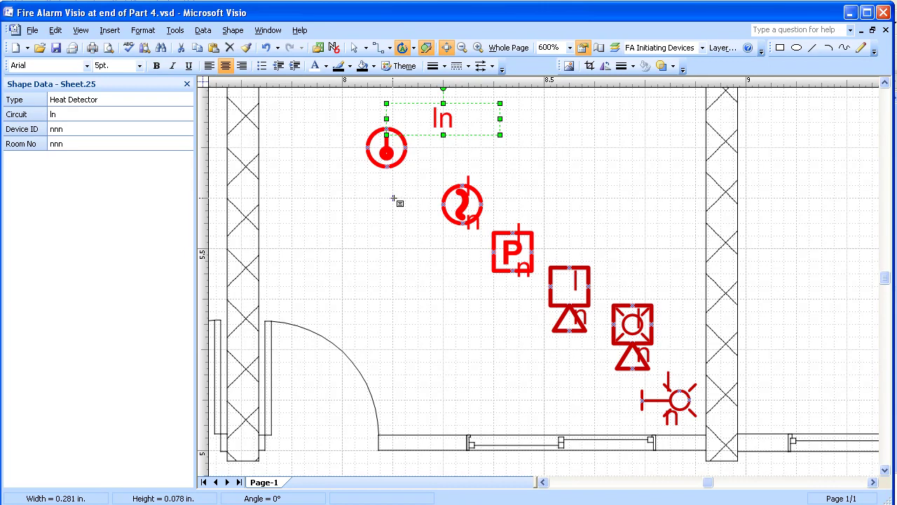
{"action": "left_click", "coordinate": [396, 202]}
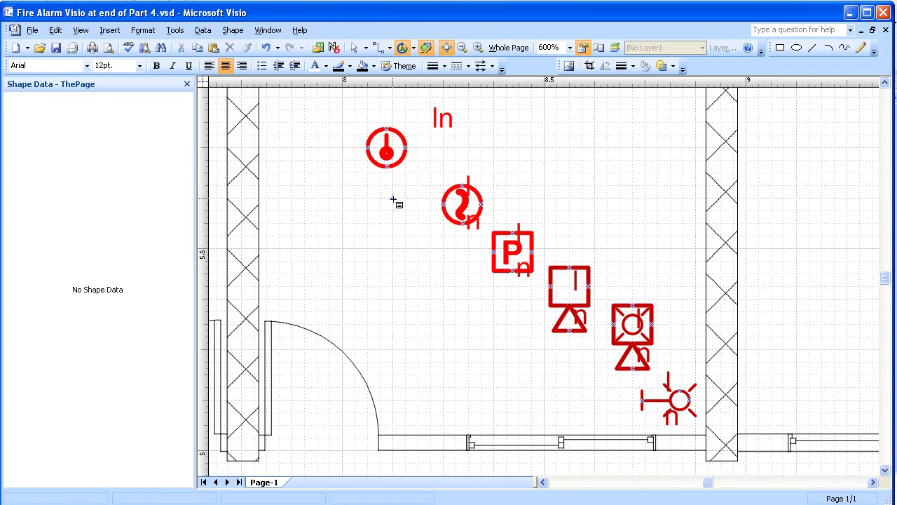
Step: Open the heat detector's ShapeSheet and scroll down to its Text Fields section
{"action": "left_click", "coordinate": [355, 47]}
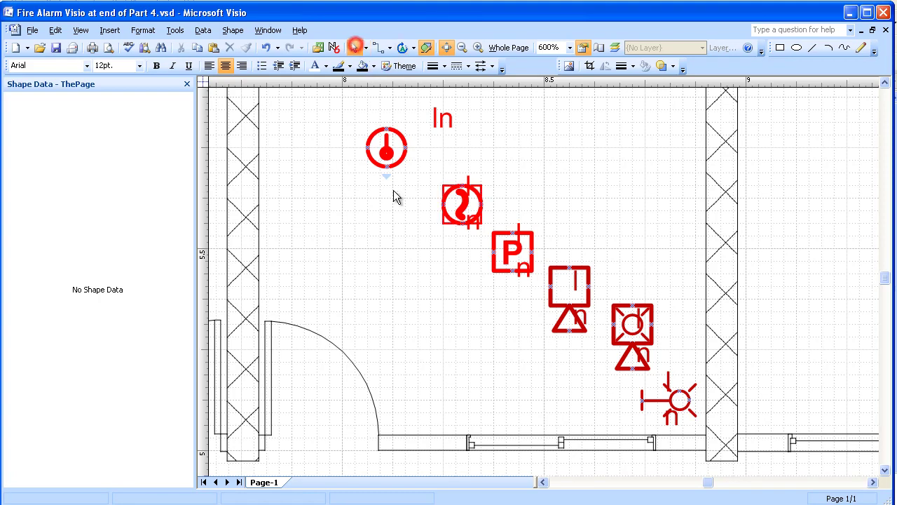
{"action": "left_click", "coordinate": [371, 142]}
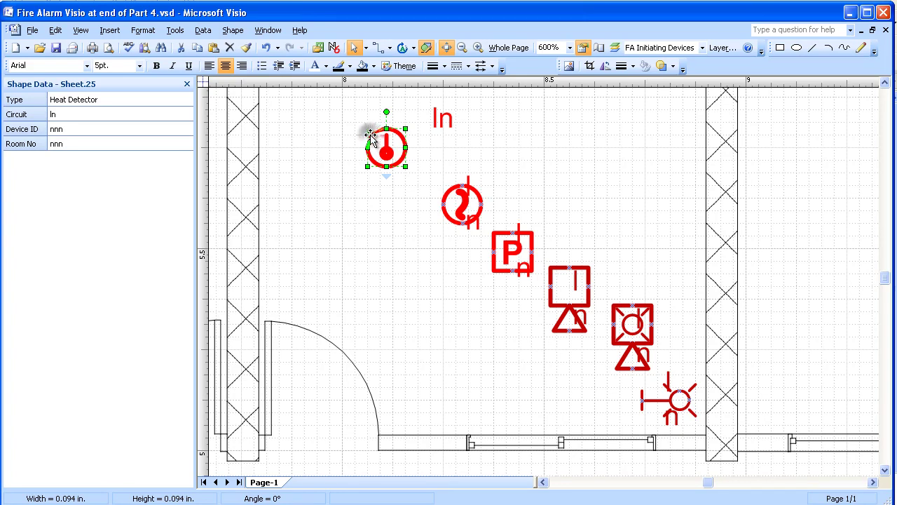
{"action": "right_click", "coordinate": [370, 135]}
{"action": "left_click", "coordinate": [403, 144]}
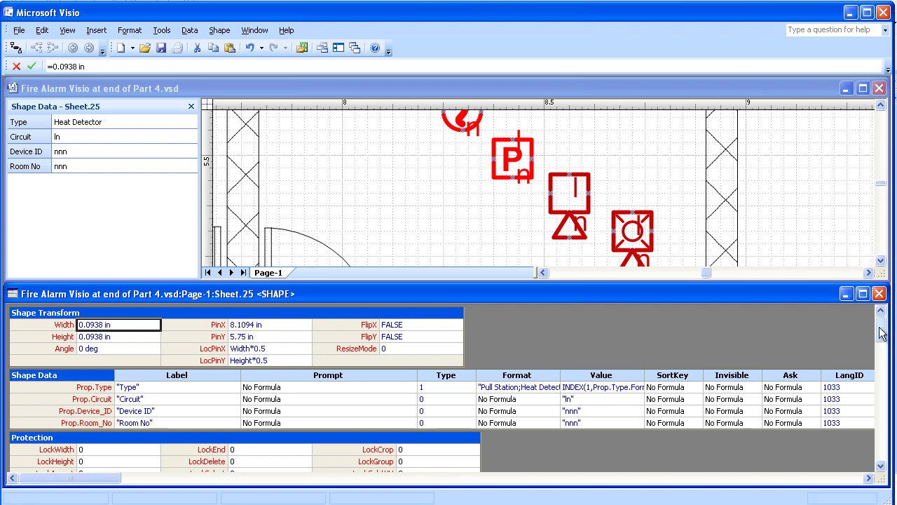
{"action": "left_click_drag", "start_coordinate": [882, 331], "coordinate": [887, 403]}
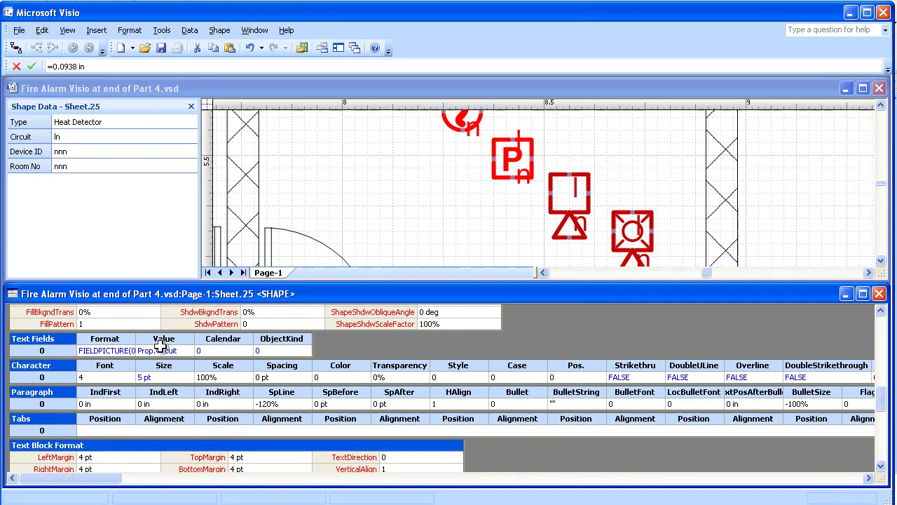
Step: Set the heat detector's Text Fields value to =Prop.Circuit&"-"&Prop.Device_ID
{"action": "left_click", "coordinate": [162, 351]}
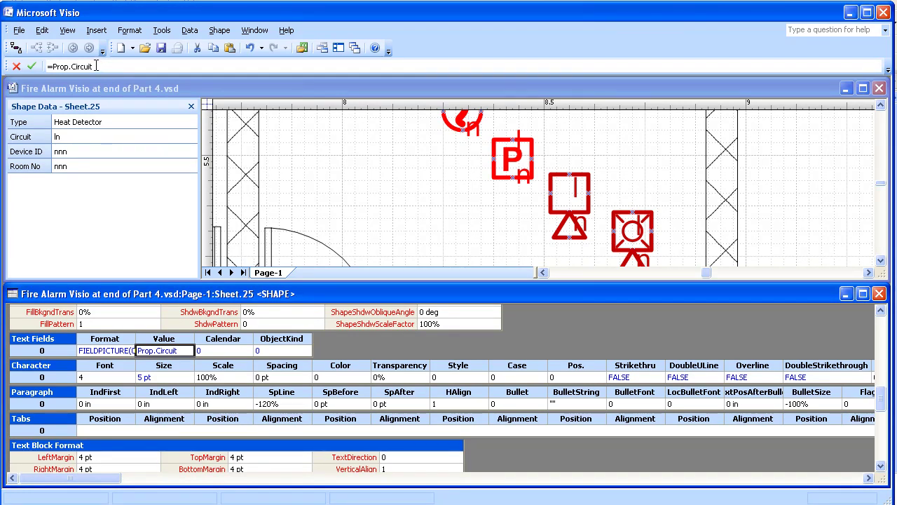
{"action": "left_click", "coordinate": [95, 66]}
{"action": "type", "text": "Device_ID"}
{"action": "left_click_drag", "start_coordinate": [169, 66], "coordinate": [46, 66]}
{"action": "key", "text": "ctrl+c"}
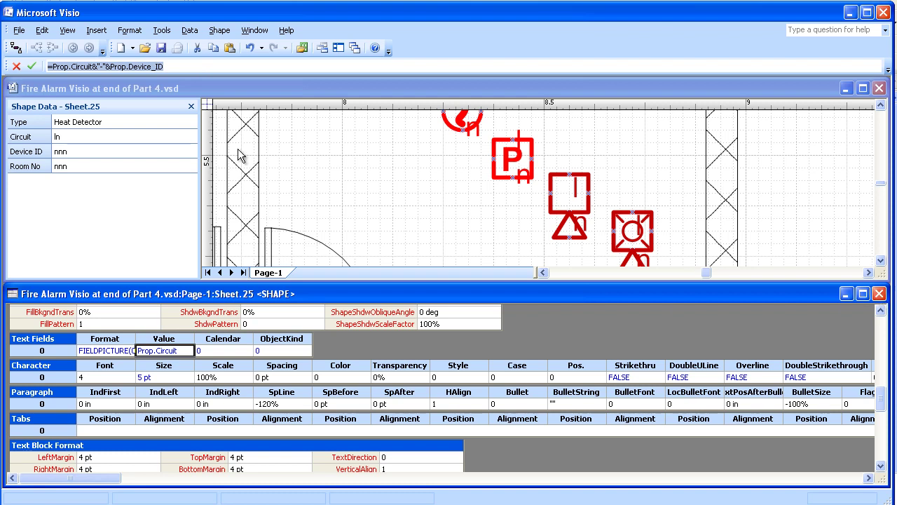
{"action": "left_click", "coordinate": [31, 67]}
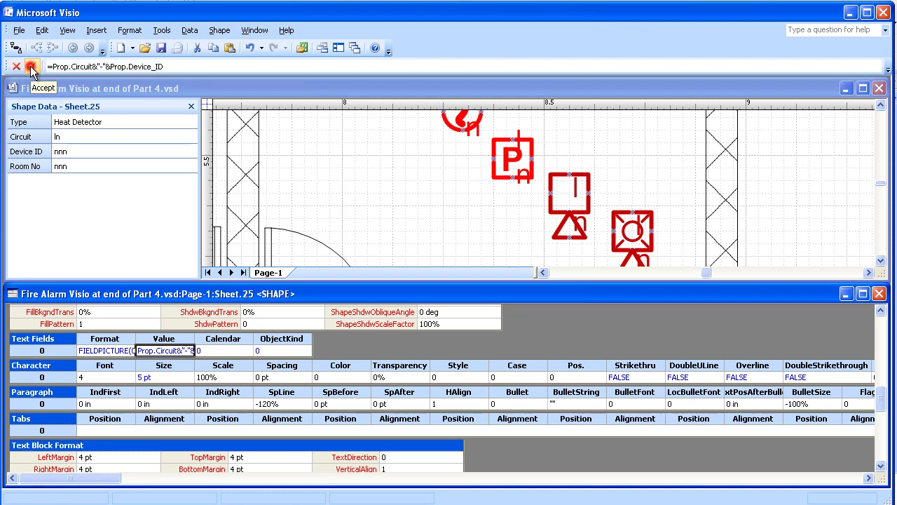
Step: Close the heat detector's ShapeSheet to return to the floor plan
{"action": "left_click", "coordinate": [879, 293]}
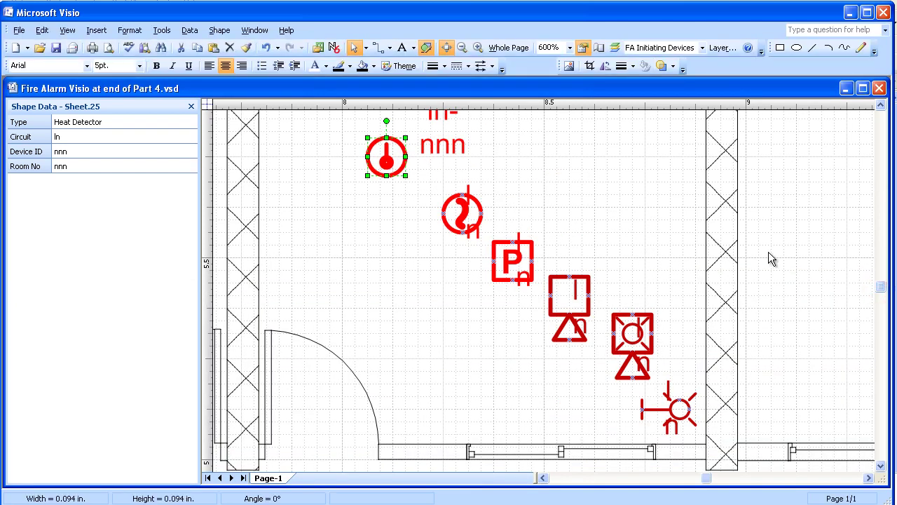
{"action": "left_click", "coordinate": [882, 291]}
{"action": "left_click_drag", "start_coordinate": [882, 292], "coordinate": [710, 293]}
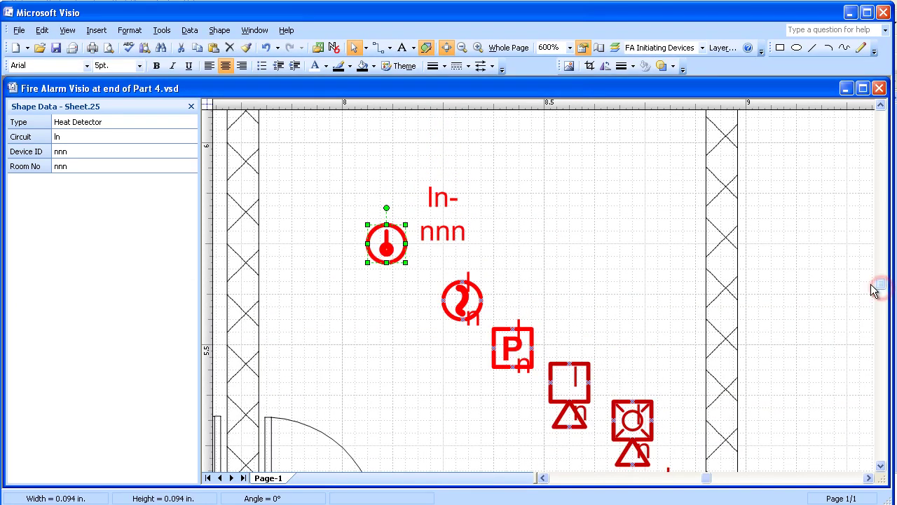
Step: Widen the heat detector's In-nnn label to one line and nudge it slightly left
{"action": "left_click", "coordinate": [414, 47]}
{"action": "left_click", "coordinate": [428, 79]}
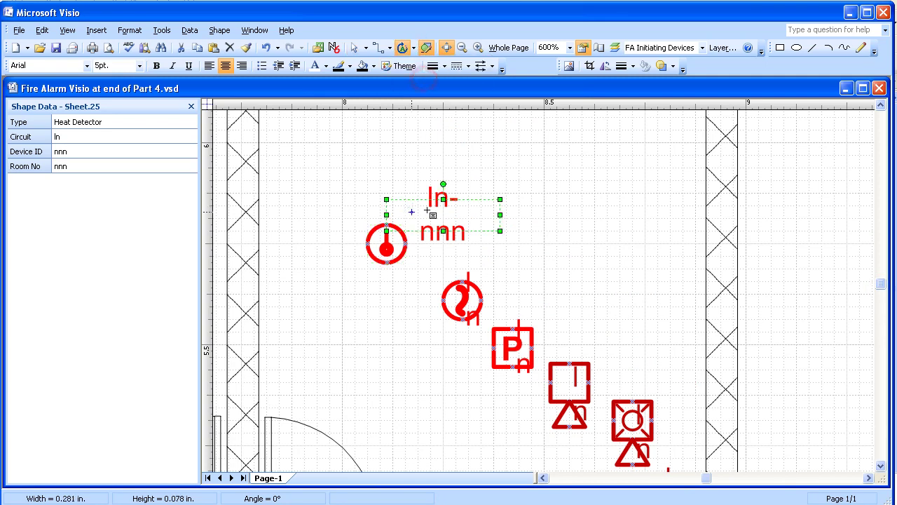
{"action": "left_click_drag", "start_coordinate": [500, 215], "coordinate": [531, 214]}
{"action": "left_click_drag", "start_coordinate": [458, 215], "coordinate": [440, 215]}
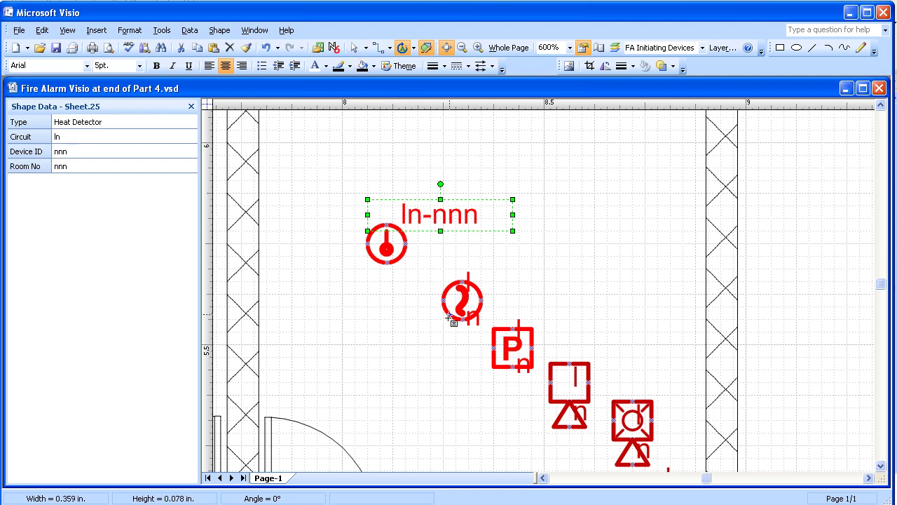
Step: Open the smoke detector's ShapeSheet and scroll to its Text Fields section
{"action": "left_click", "coordinate": [354, 49]}
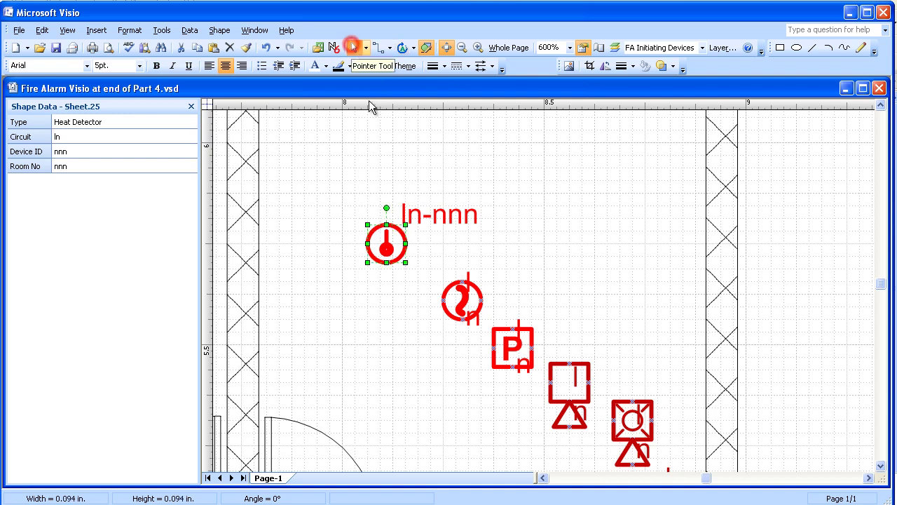
{"action": "left_click", "coordinate": [451, 294]}
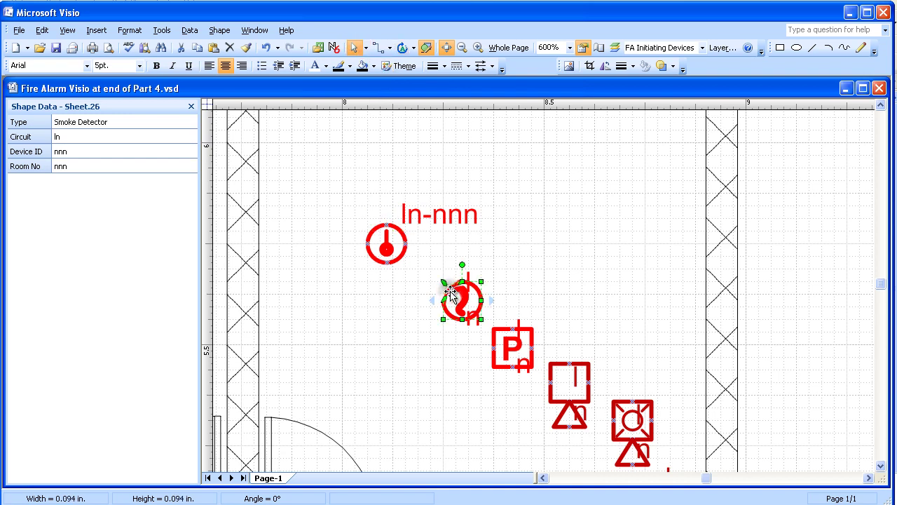
{"action": "right_click", "coordinate": [452, 294]}
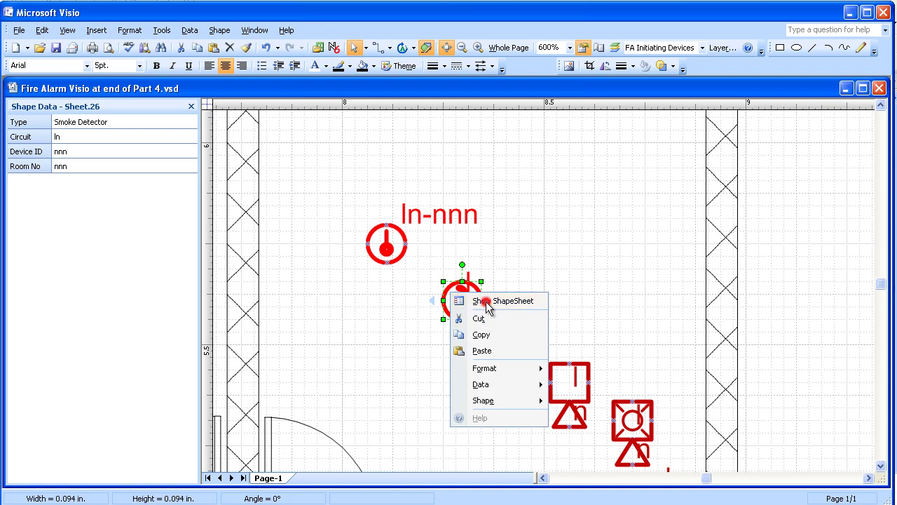
{"action": "left_click", "coordinate": [483, 301]}
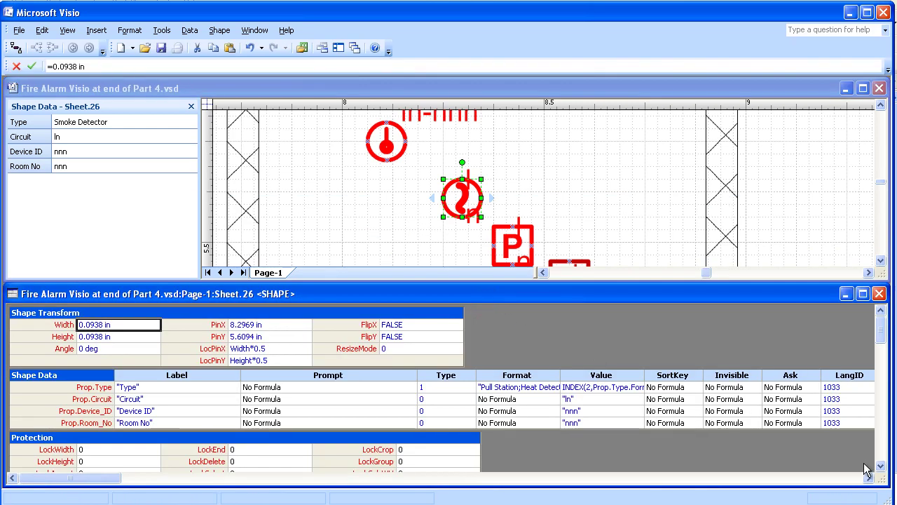
{"action": "left_click_drag", "start_coordinate": [879, 332], "coordinate": [881, 391]}
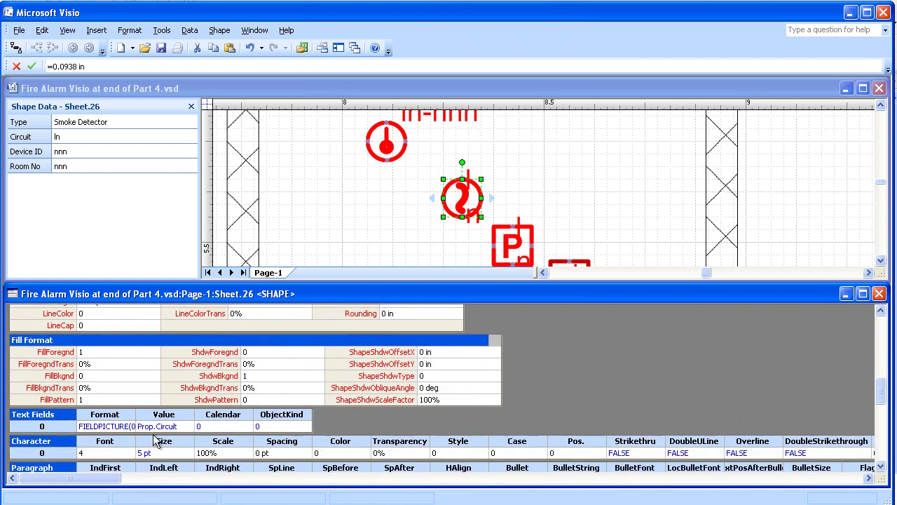
Step: Paste =Prop.Circuit&"-"&Prop.Device_ID as the smoke detector's text field value, then close the ShapeSheet
{"action": "left_click", "coordinate": [155, 427]}
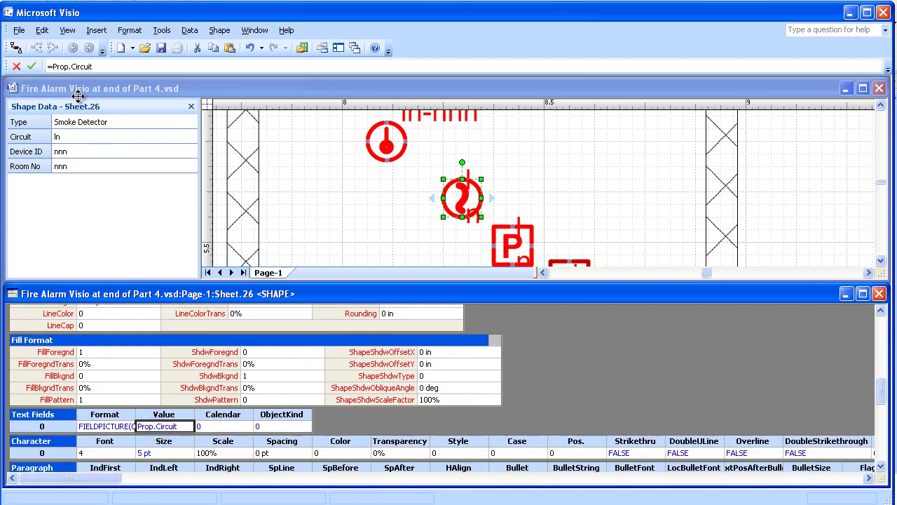
{"action": "triple_click", "coordinate": [98, 65]}
{"action": "key", "text": "ctrl+v"}
{"action": "left_click", "coordinate": [32, 67]}
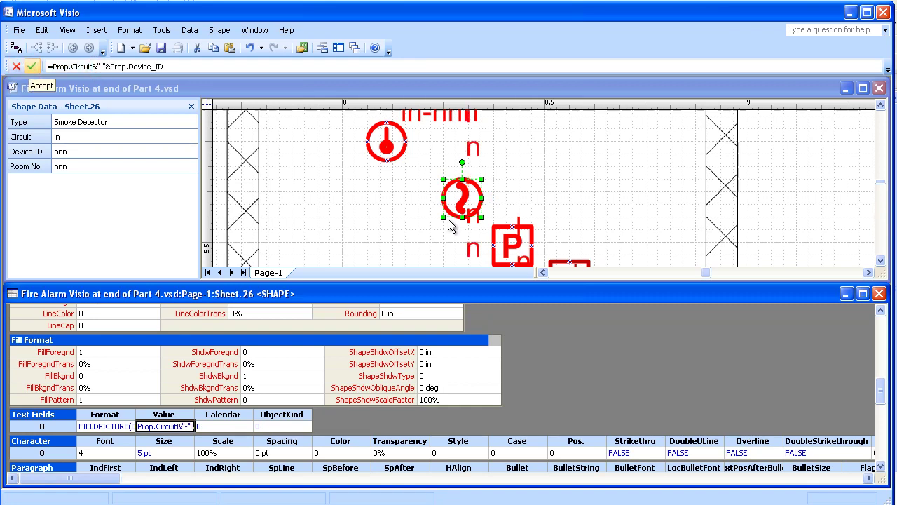
{"action": "left_click", "coordinate": [879, 294]}
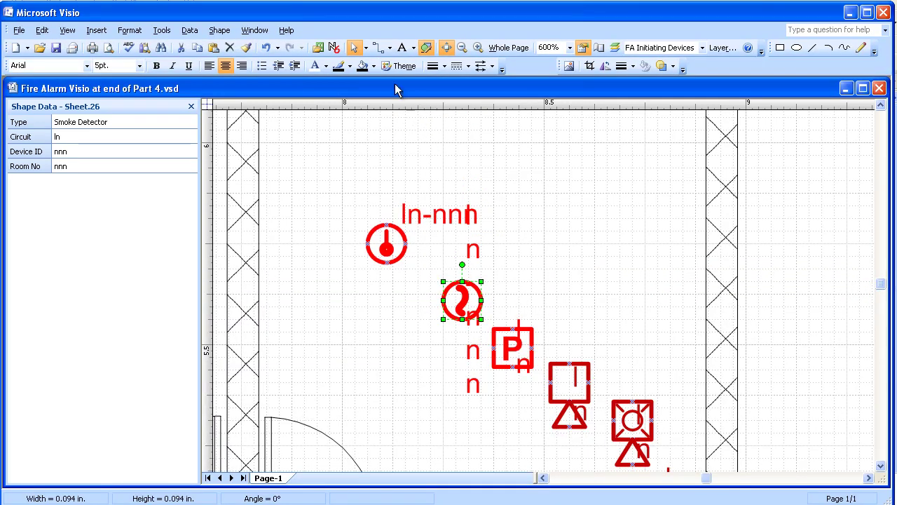
Step: Widen the smoke detector's In-nnn label to one line and place it above-right of the symbol
{"action": "left_click", "coordinate": [413, 49]}
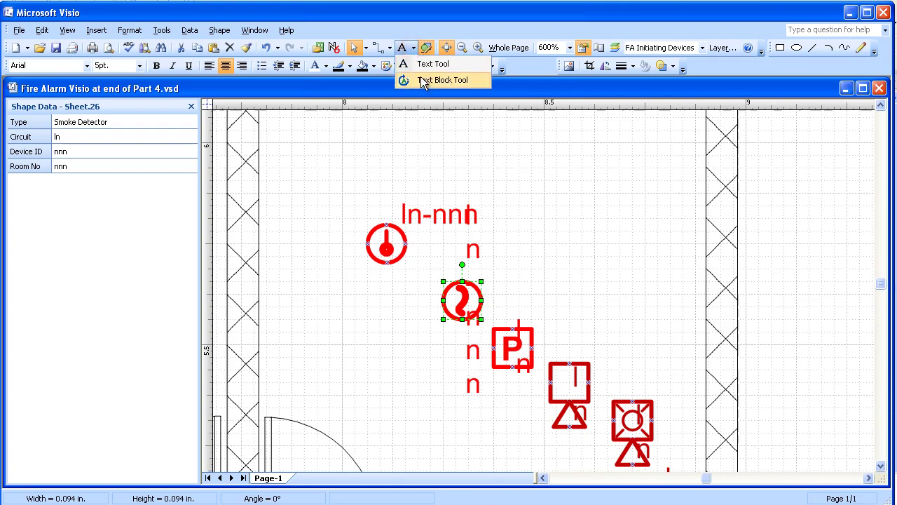
{"action": "left_click", "coordinate": [421, 76]}
{"action": "left_click_drag", "start_coordinate": [469, 306], "coordinate": [462, 300]}
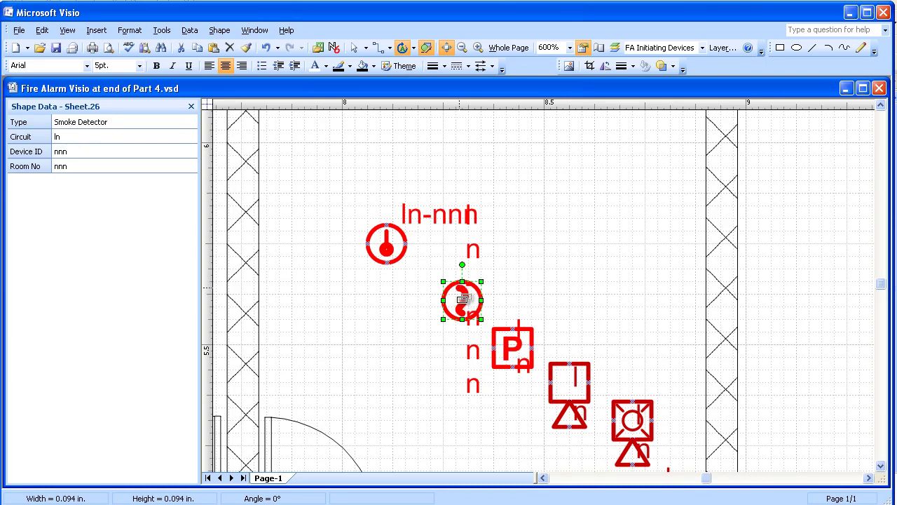
{"action": "left_click", "coordinate": [462, 300]}
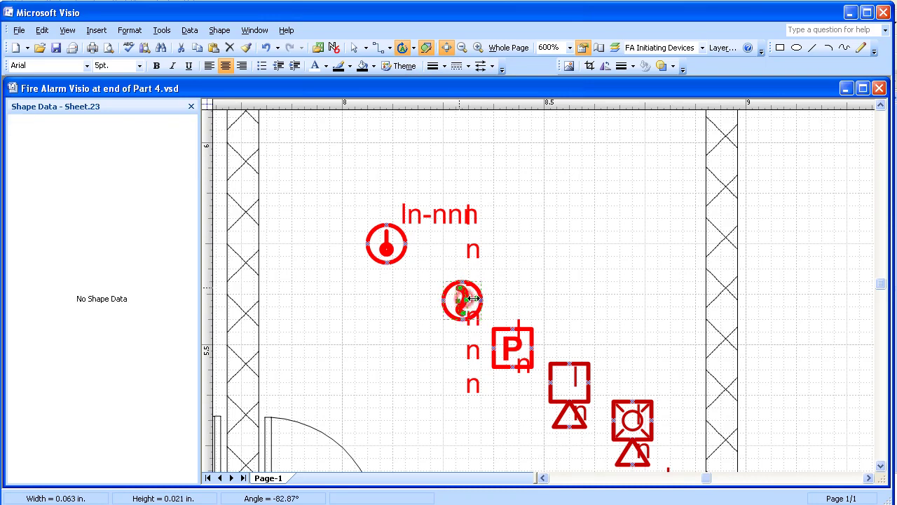
{"action": "left_click", "coordinate": [469, 254]}
{"action": "left_click", "coordinate": [477, 318]}
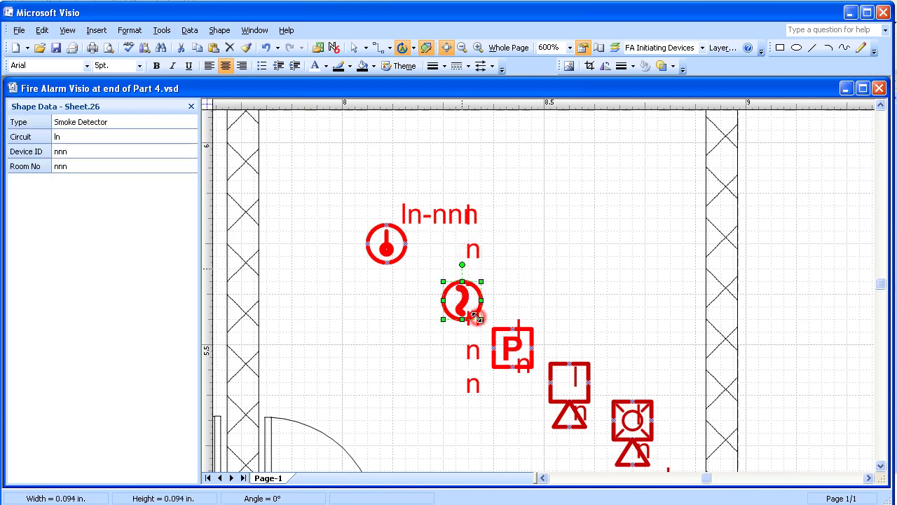
{"action": "left_click_drag", "start_coordinate": [479, 301], "coordinate": [613, 292]}
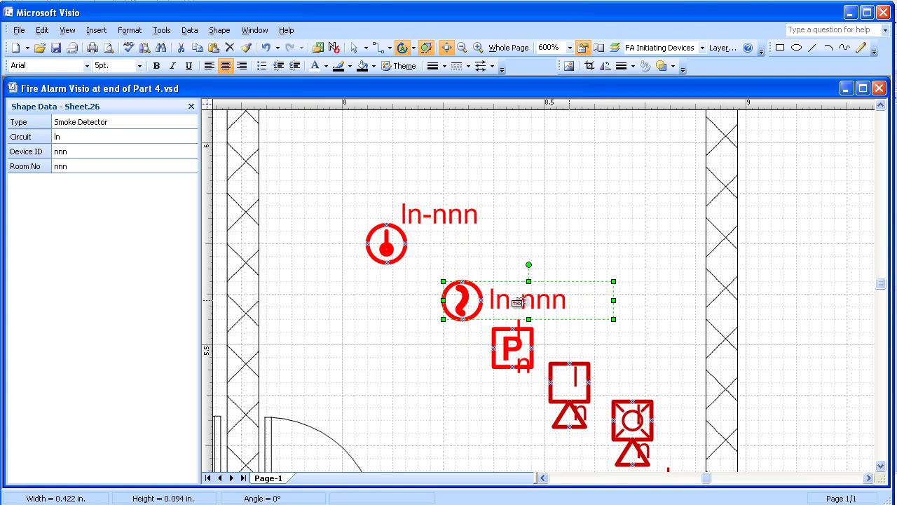
{"action": "left_click_drag", "start_coordinate": [513, 298], "coordinate": [508, 274]}
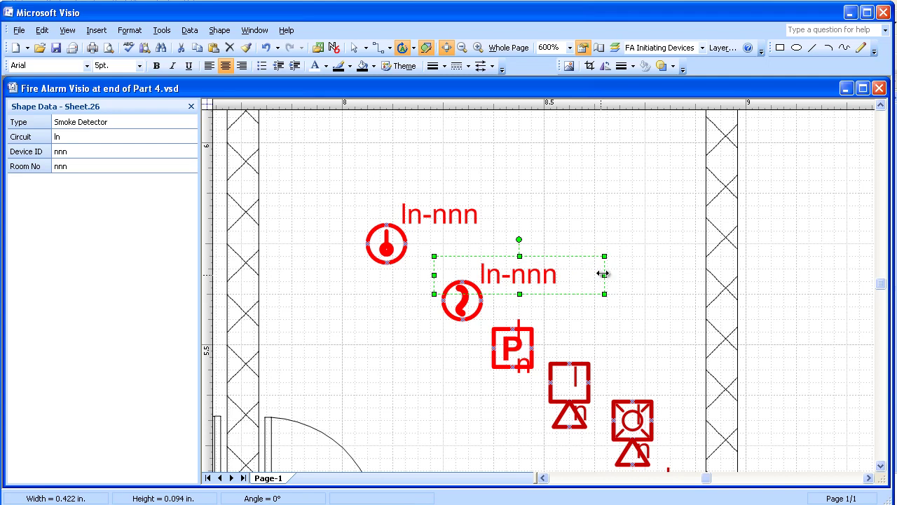
{"action": "left_click_drag", "start_coordinate": [604, 275], "coordinate": [536, 267]}
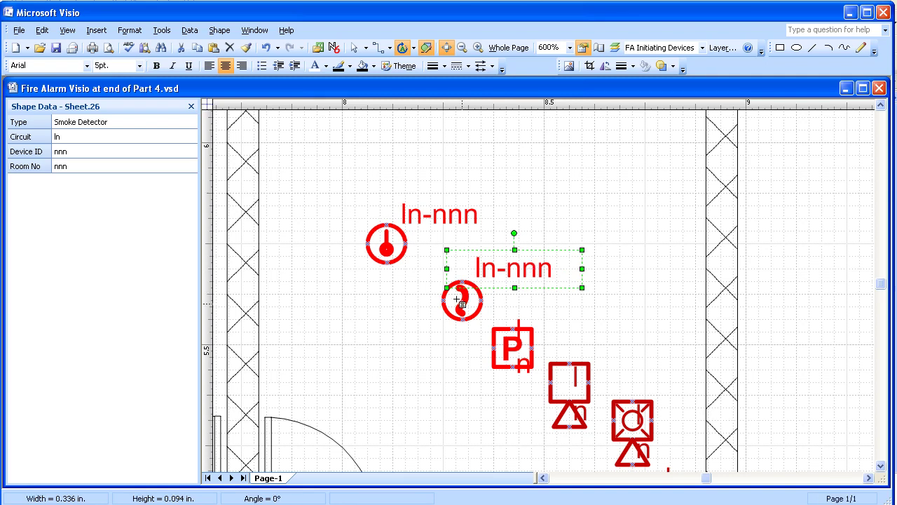
Step: Fit the whole page, scroll left and zoom in to 100% on the device legend
{"action": "left_click", "coordinate": [411, 317]}
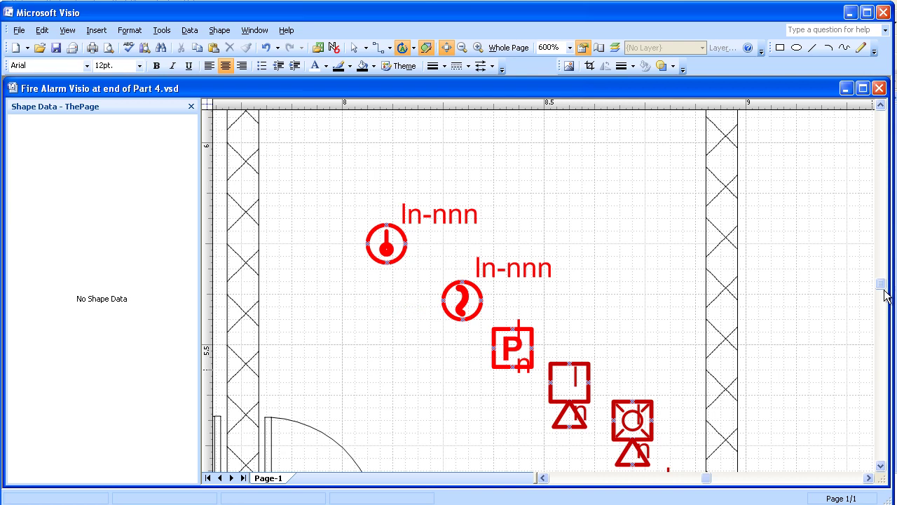
{"action": "left_click", "coordinate": [880, 465]}
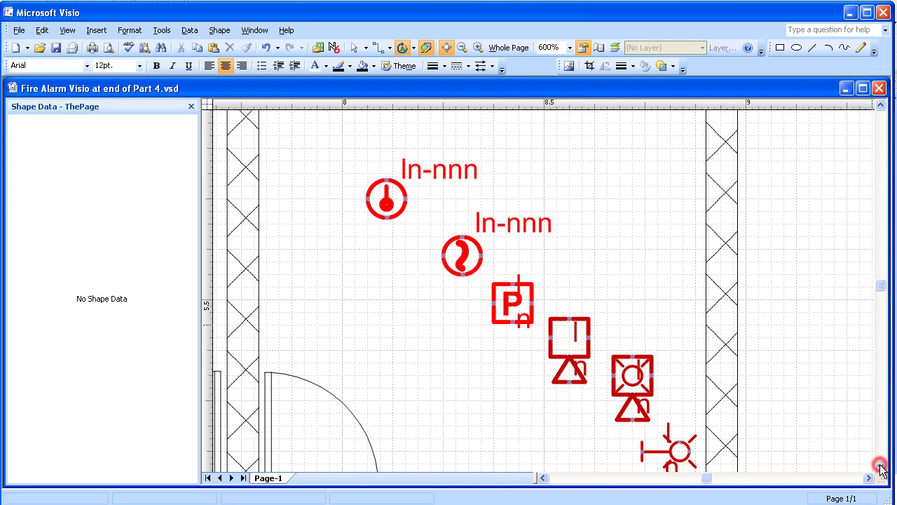
{"action": "left_click", "coordinate": [880, 465]}
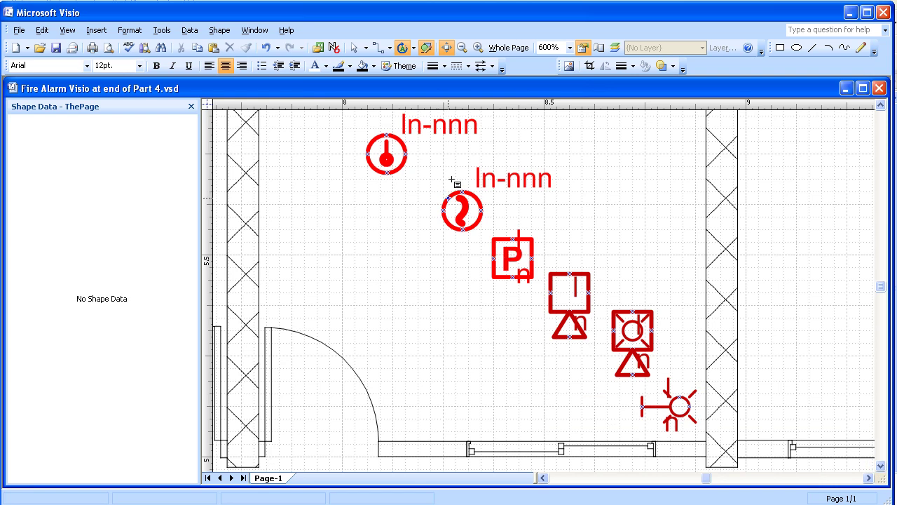
{"action": "left_click", "coordinate": [507, 48]}
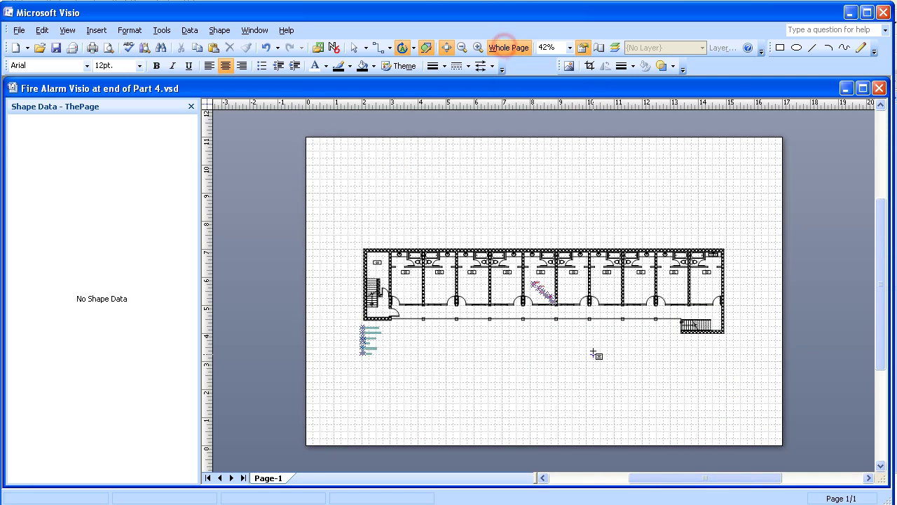
{"action": "left_click_drag", "start_coordinate": [659, 483], "coordinate": [611, 483]}
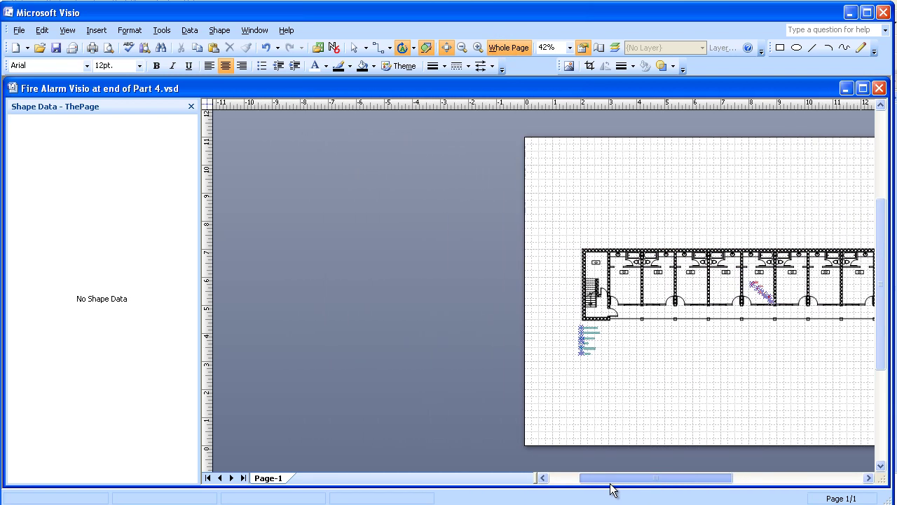
{"action": "left_click", "coordinate": [478, 48]}
{"action": "left_click", "coordinate": [478, 47]}
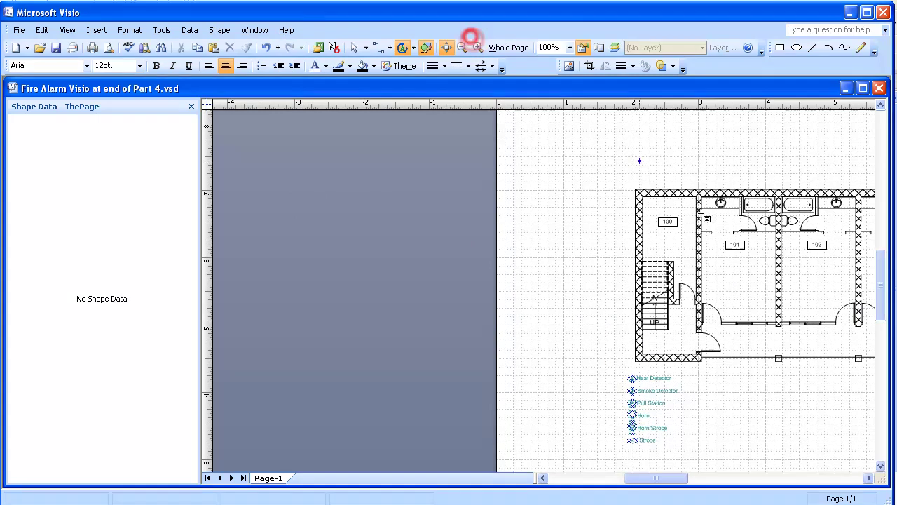
Step: Change the Legend Devices layer colour to 02 red and apply it
{"action": "left_click", "coordinate": [615, 47]}
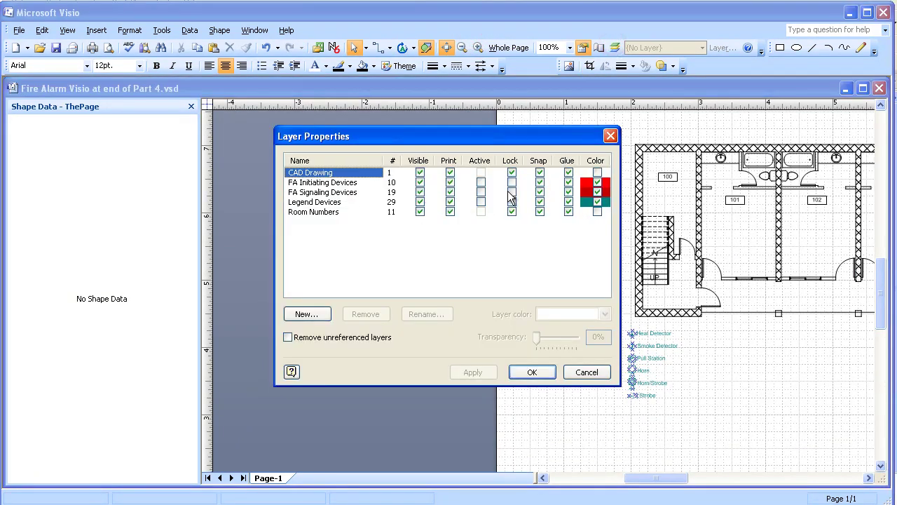
{"action": "left_click", "coordinate": [600, 201]}
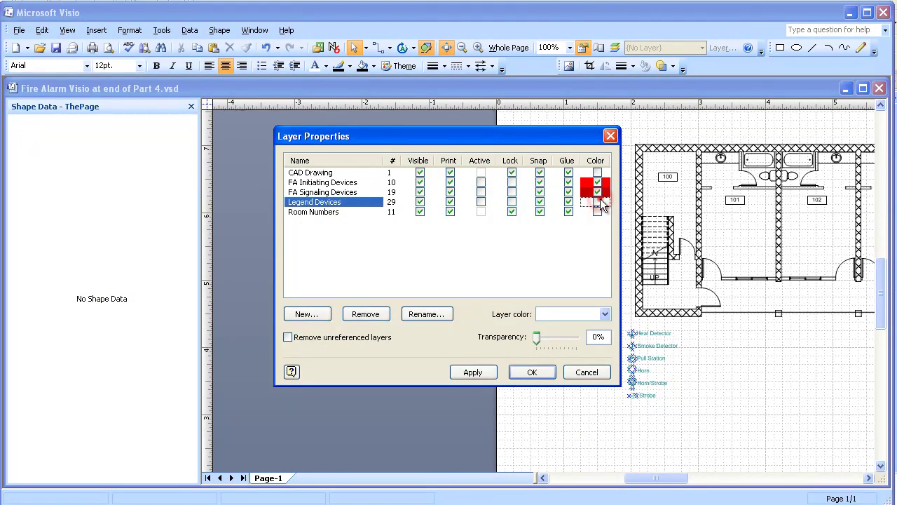
{"action": "left_click", "coordinate": [605, 313]}
{"action": "left_click_drag", "start_coordinate": [608, 398], "coordinate": [606, 339]}
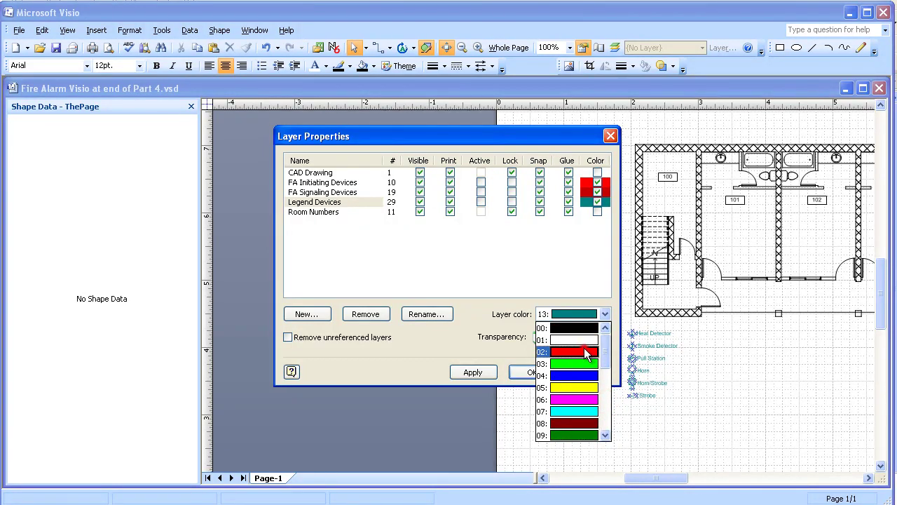
{"action": "left_click", "coordinate": [586, 352]}
{"action": "left_click", "coordinate": [468, 374]}
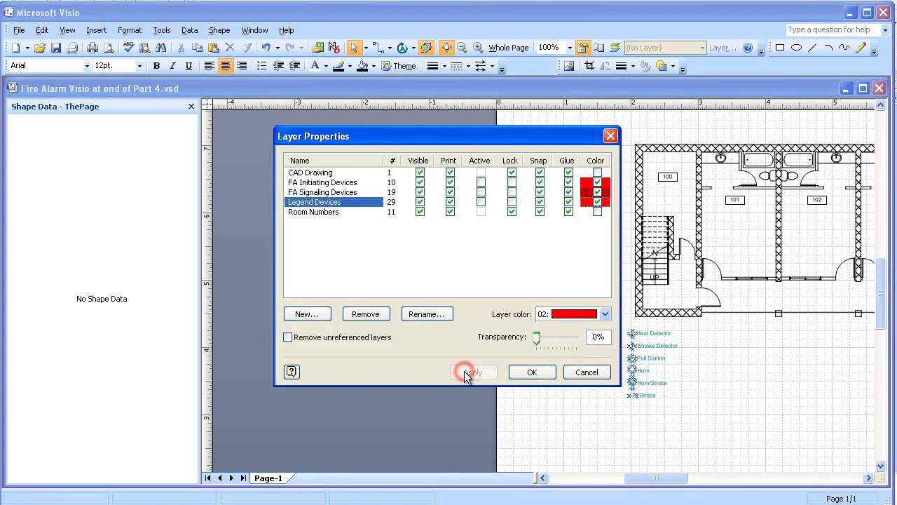
{"action": "left_click", "coordinate": [531, 372]}
{"action": "left_click", "coordinate": [576, 378]}
{"action": "left_click_drag", "start_coordinate": [636, 482], "coordinate": [685, 484]}
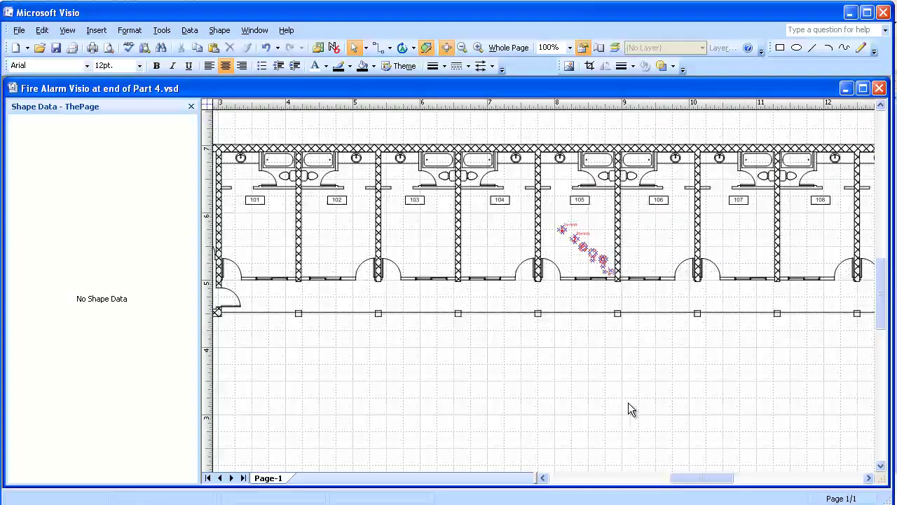